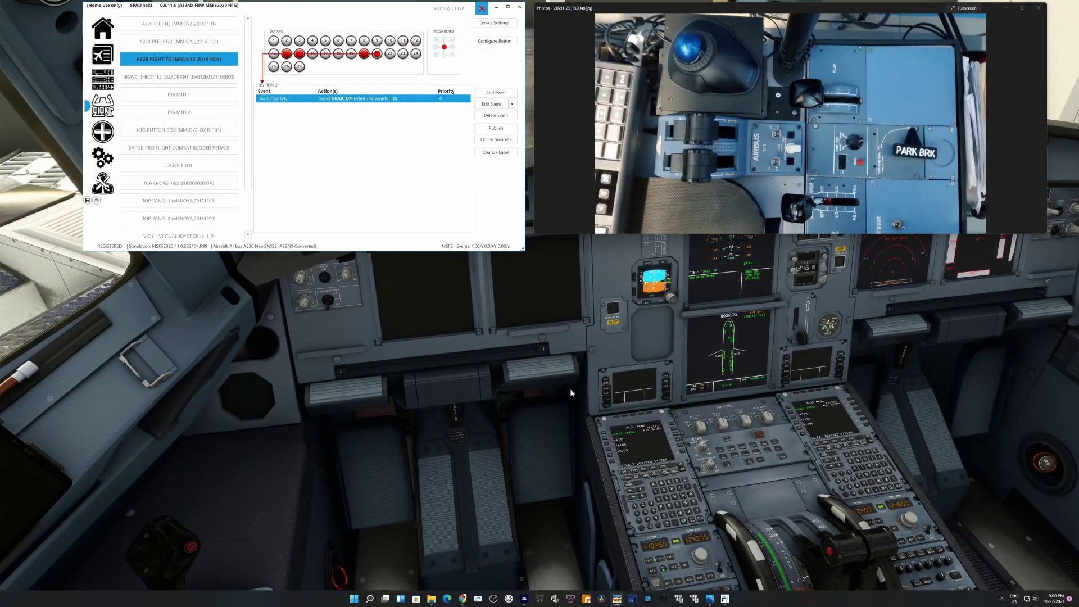
Step: Review the weather radar actions in the Button pressed event of the left Fire/Fault button on the TCA Q-ENG 1&2 device
key(alt+2)
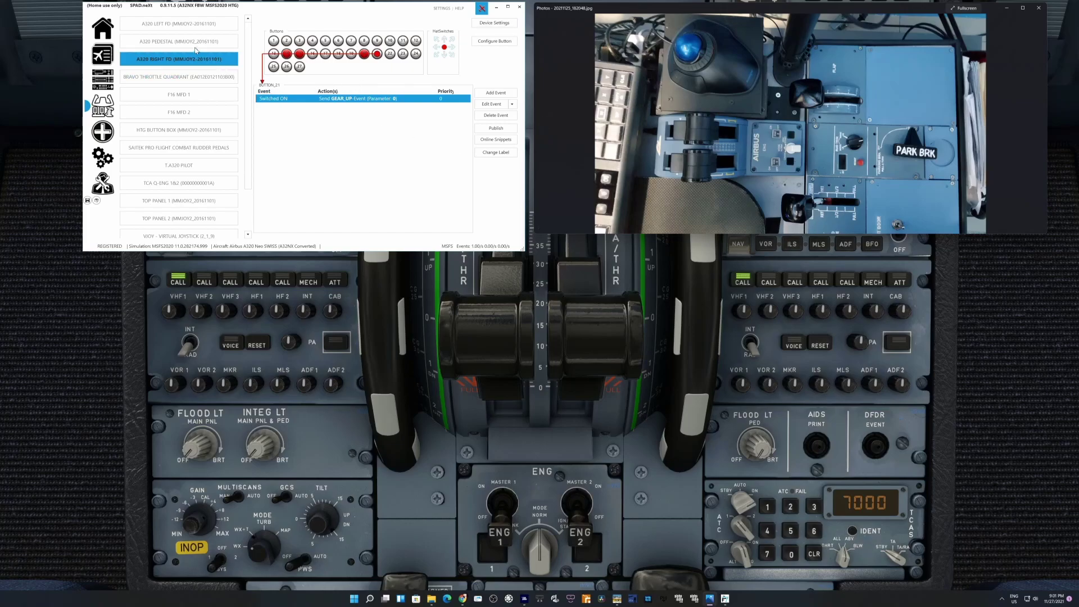
click(225, 185)
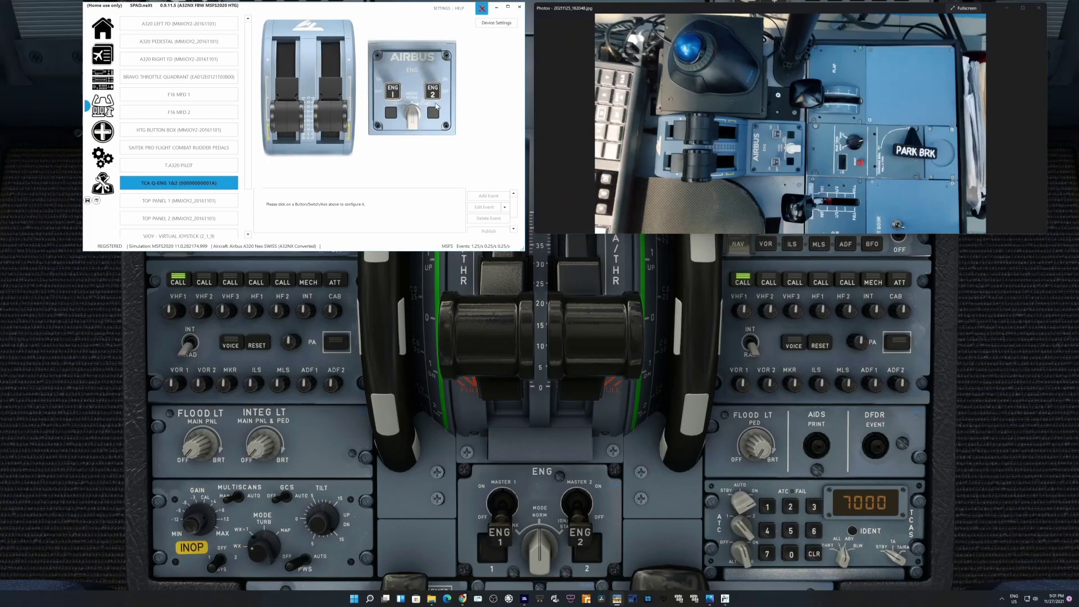
click(390, 112)
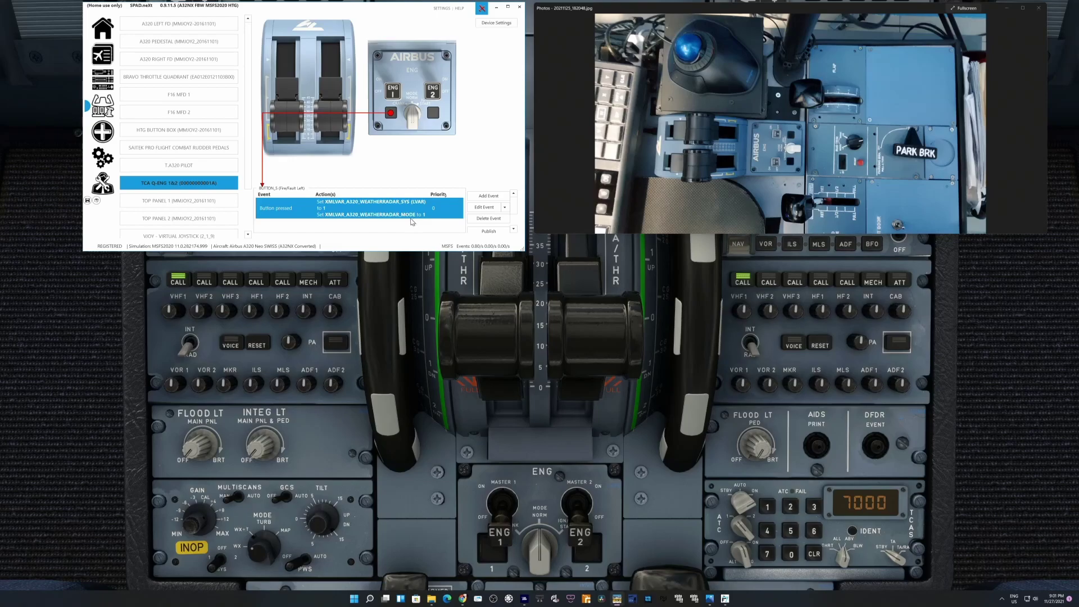
click(481, 207)
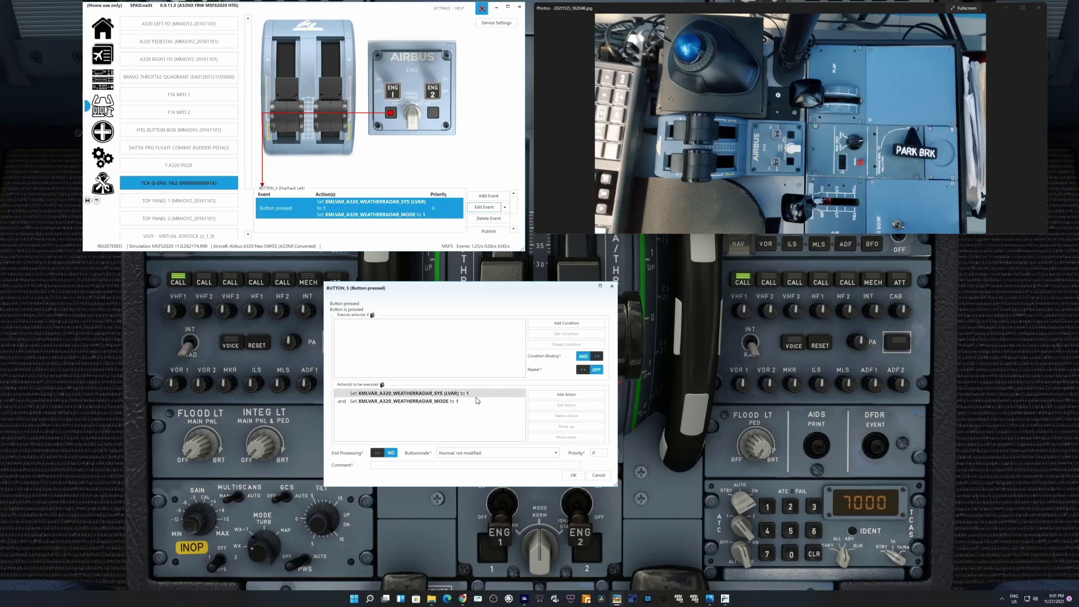
click(606, 477)
Step: Review the weather radar actions in the Button pressed event of the right Fire/Fault button on the same device
click(433, 113)
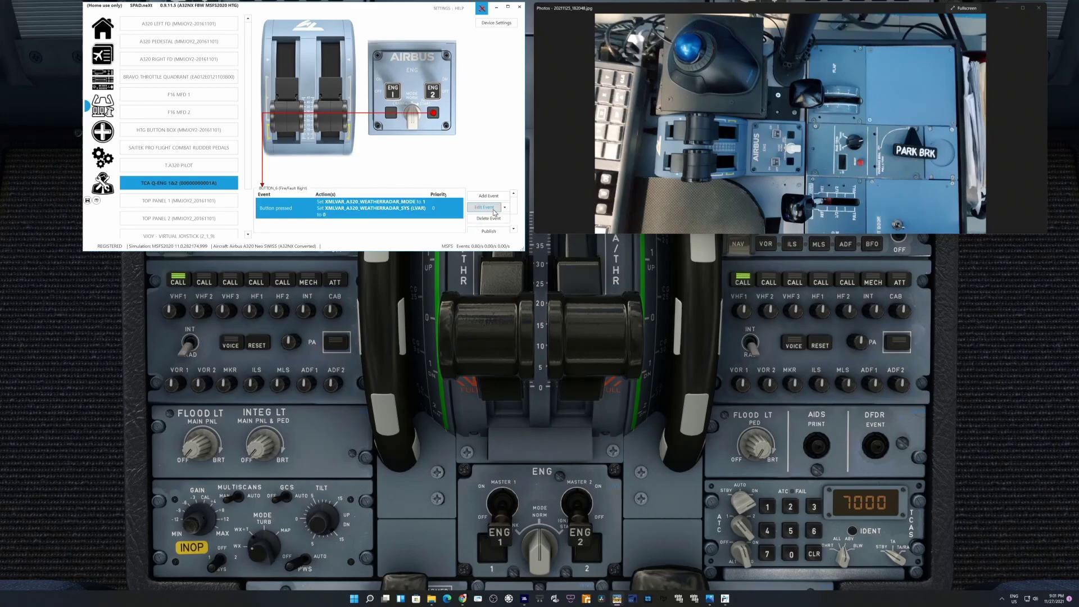
click(484, 207)
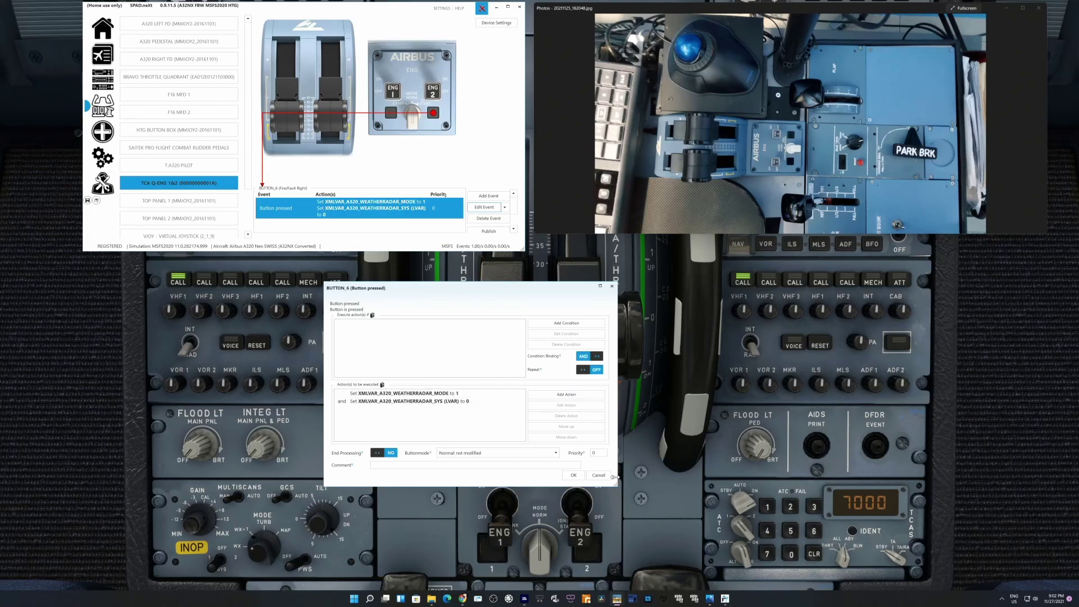
click(599, 475)
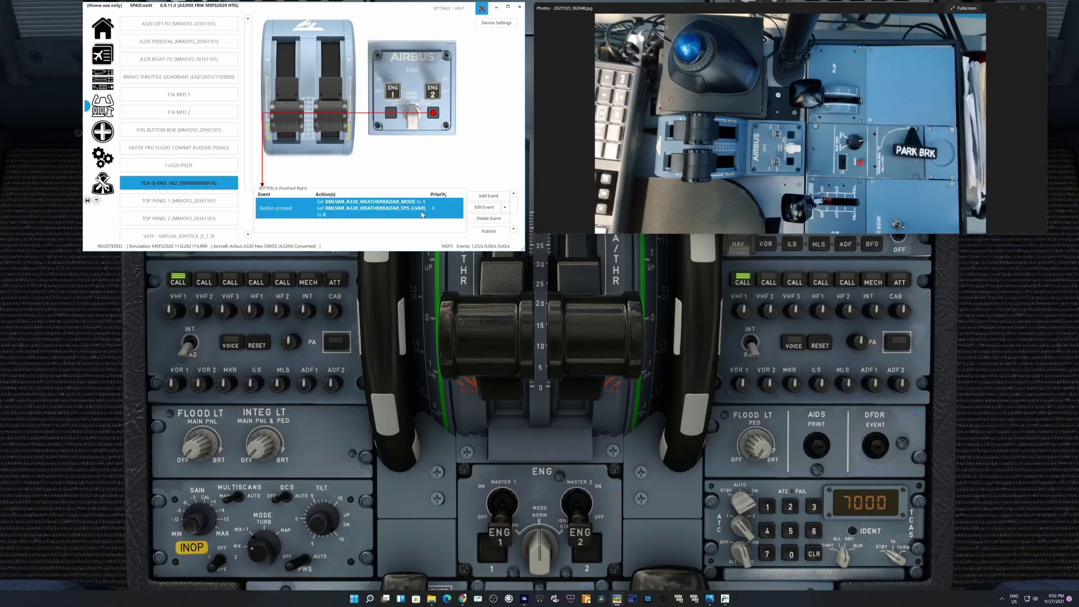
click(484, 206)
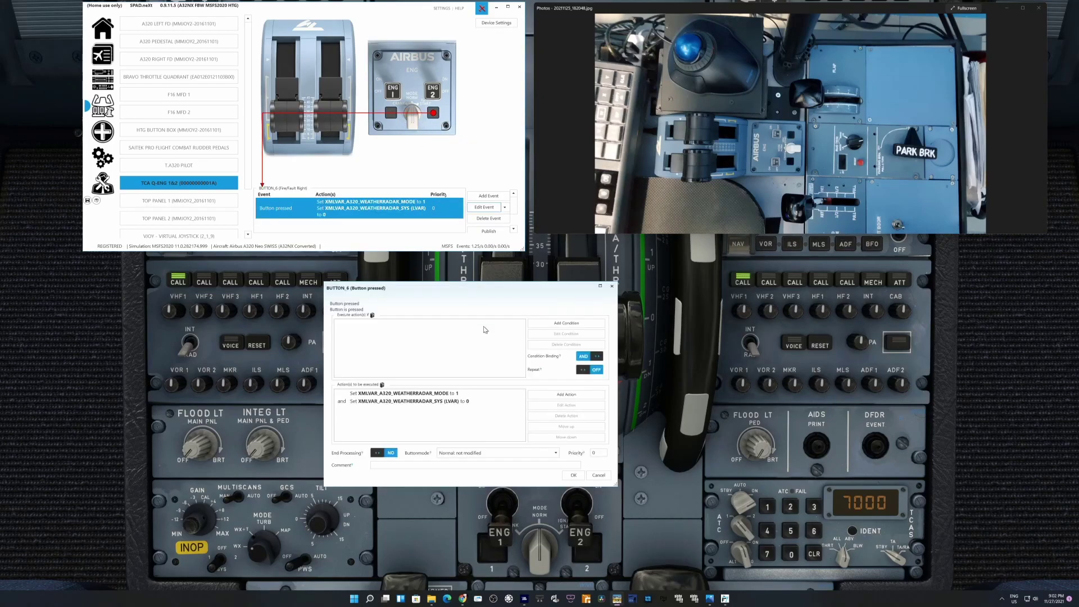
click(596, 475)
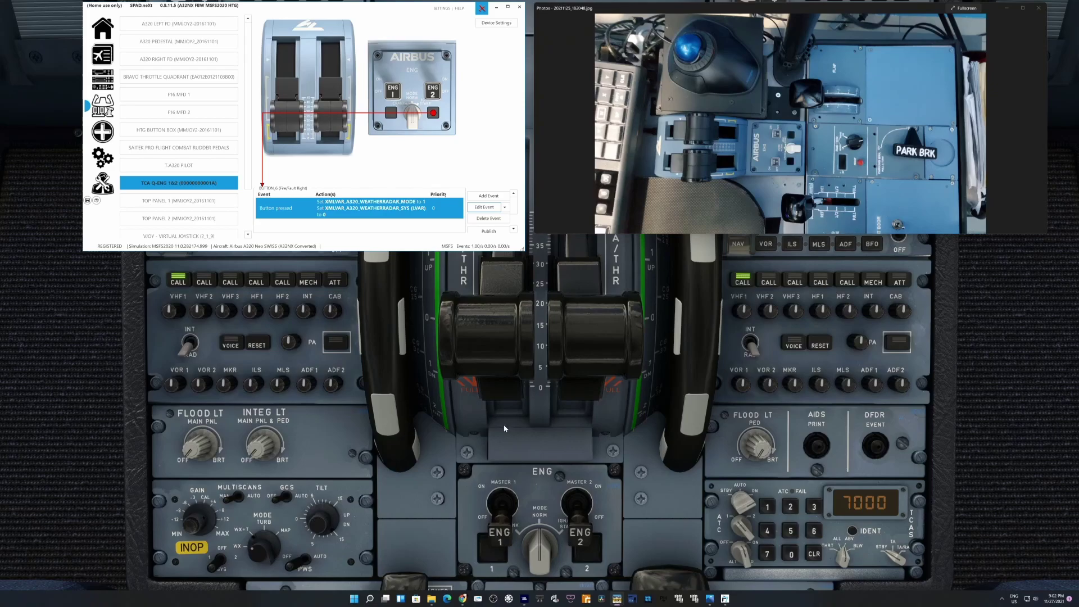
Step: Inspect the cockpit door panel on the simulator's pedestal and the door video on the lower ECAM display
key(alt+2)
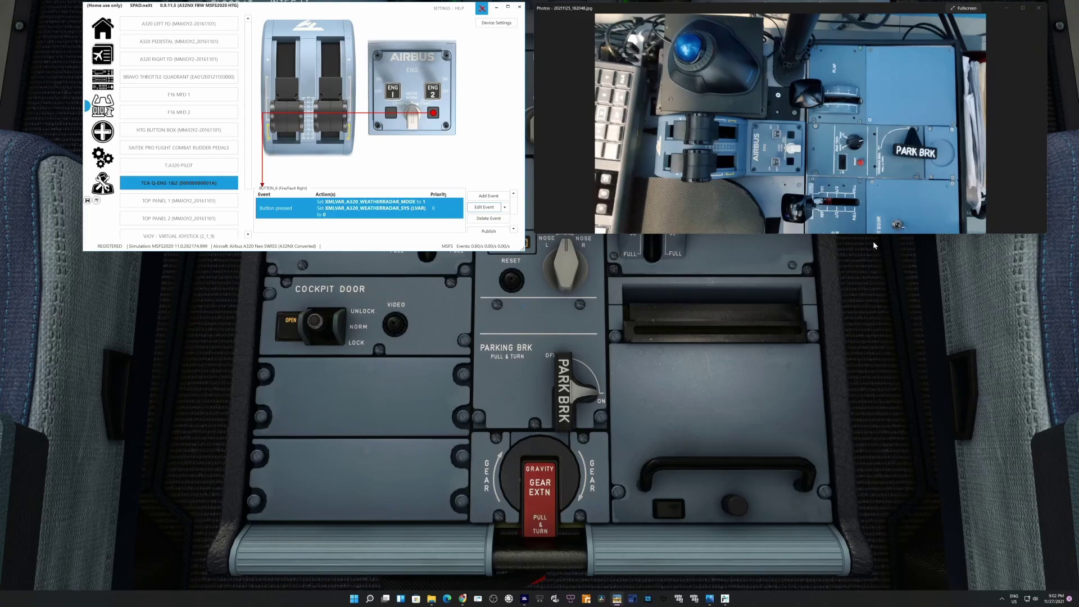
key(ctrl+space)
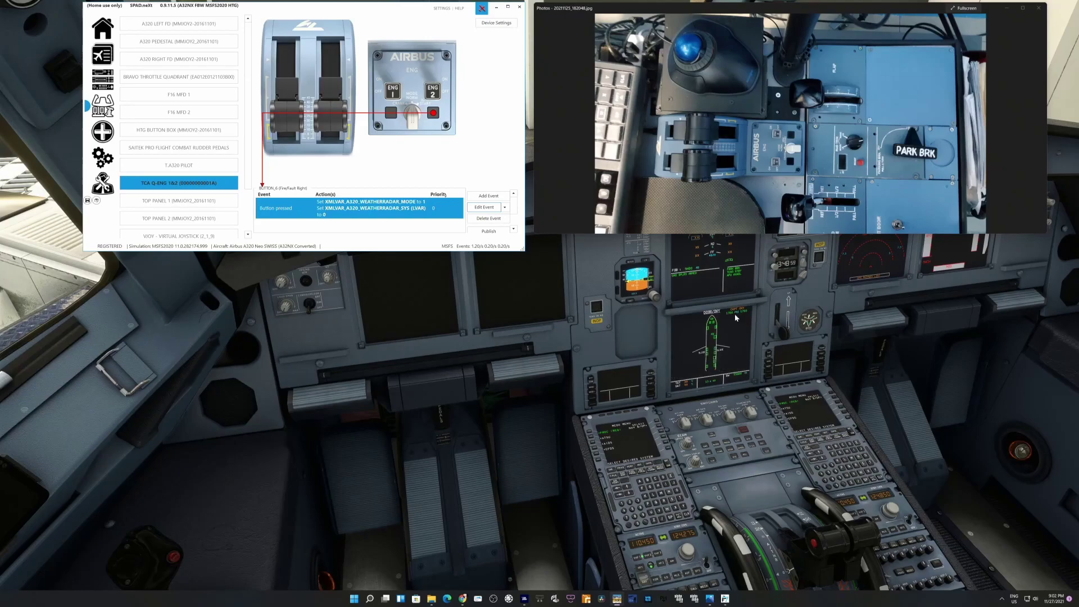
key(alt+1)
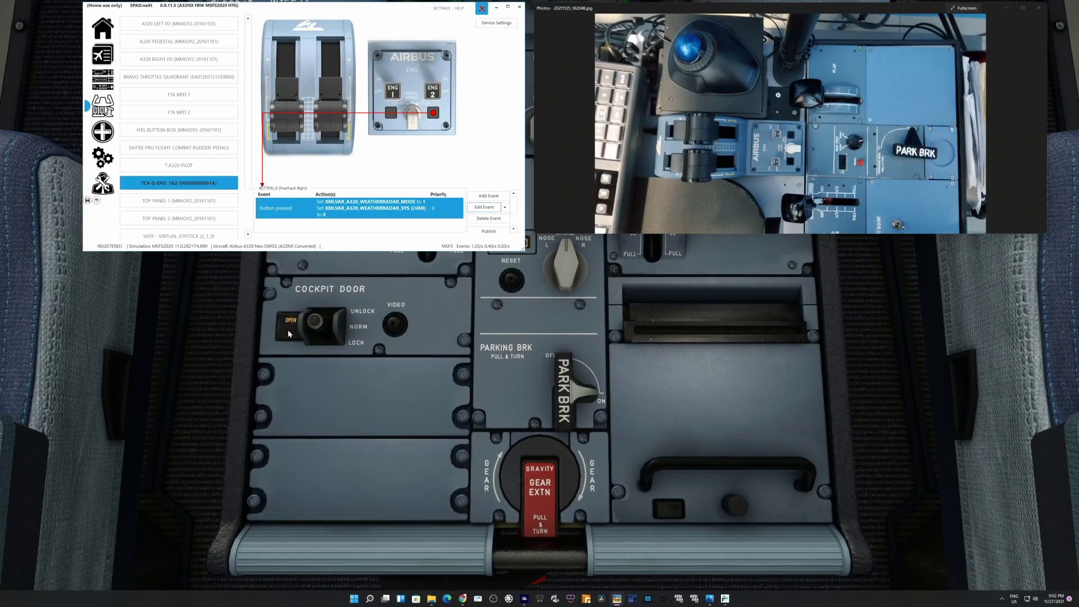
key(alt+2)
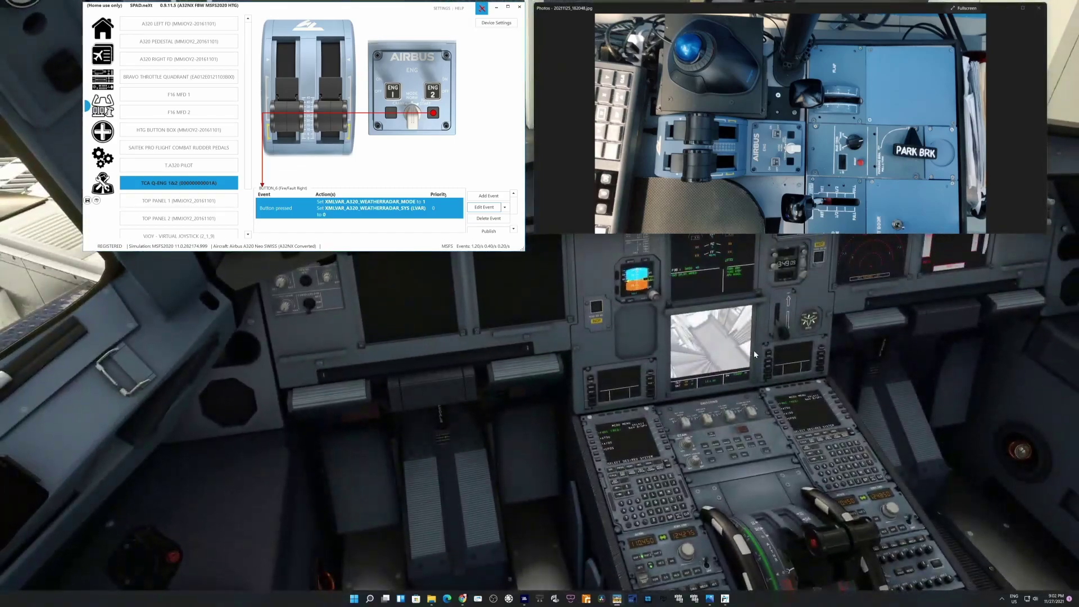
Step: Switch the lower ECAM display from the door video to the ENGINE page, and return to SPAD.neXt
click(747, 350)
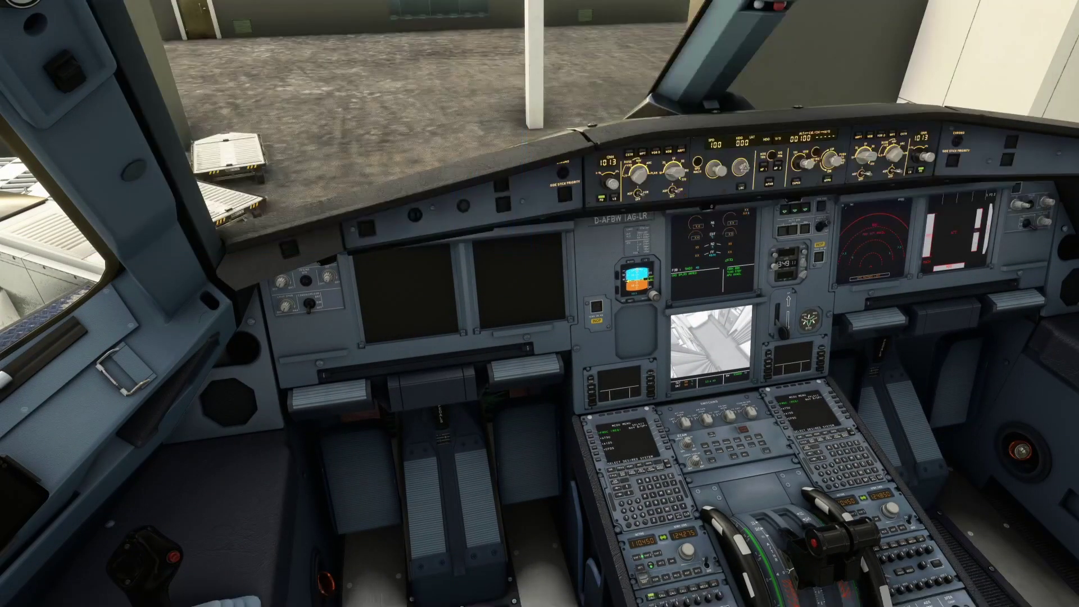
click(710, 456)
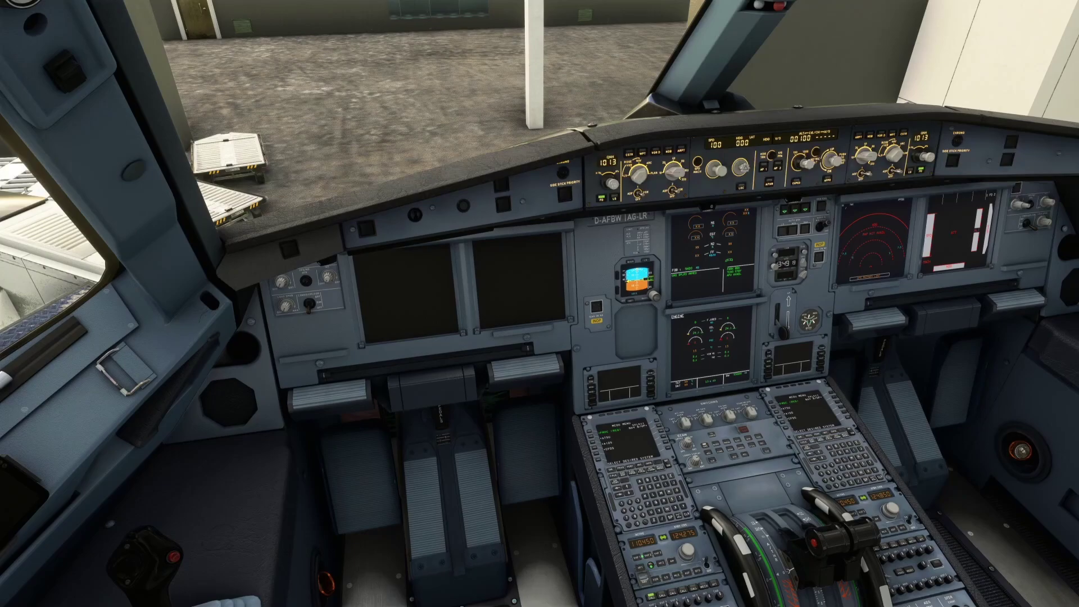
key(alt+Tab)
key(Tab)
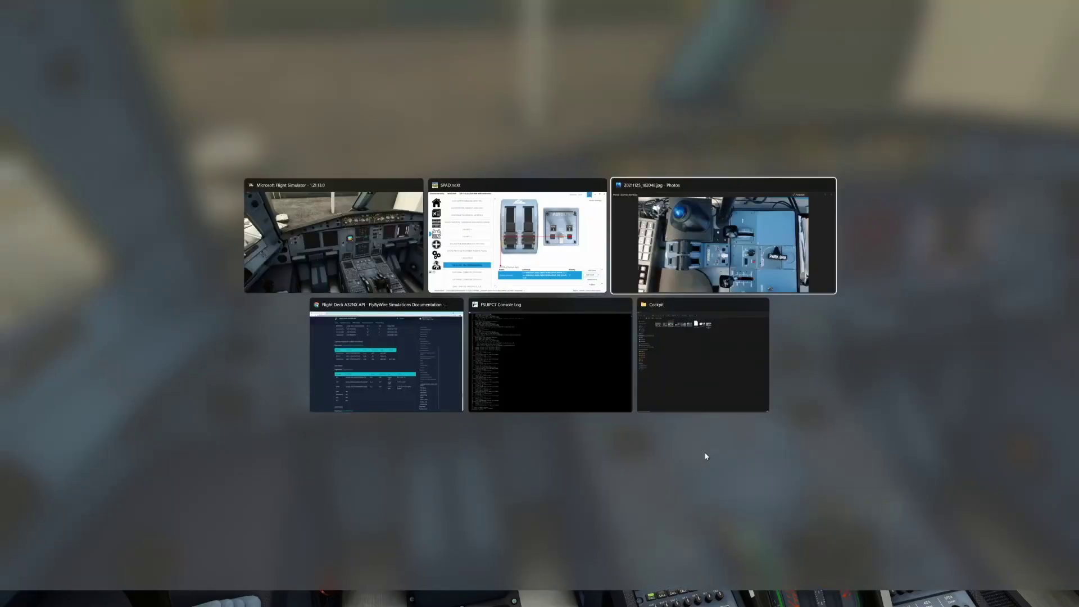
key(alt+Tab)
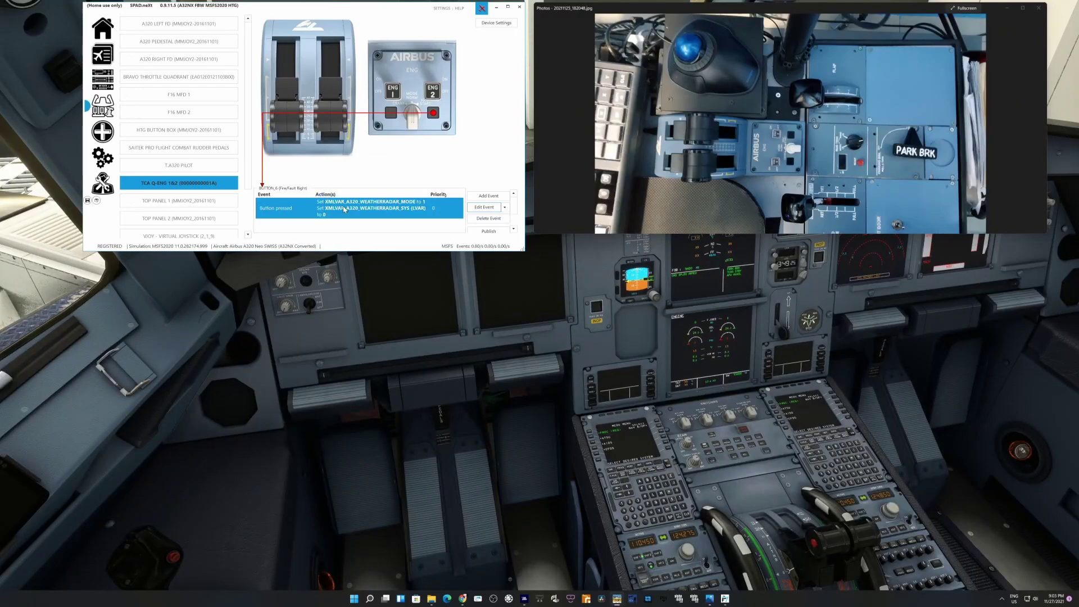
Step: Open the A320 PEDESTAL device and review the events assigned to its buttons 1 and 6
click(208, 41)
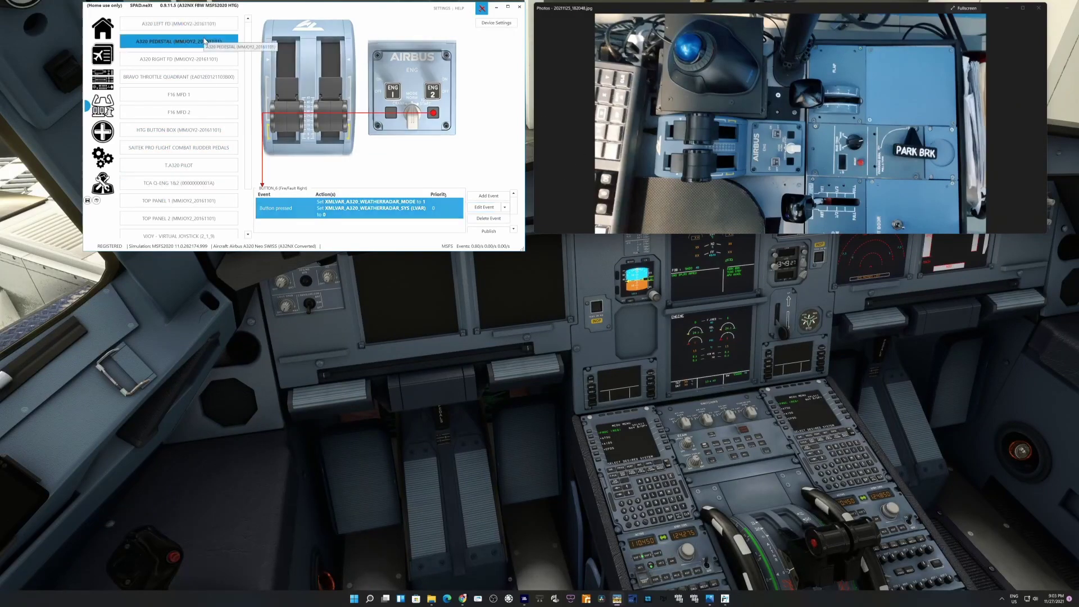
click(276, 43)
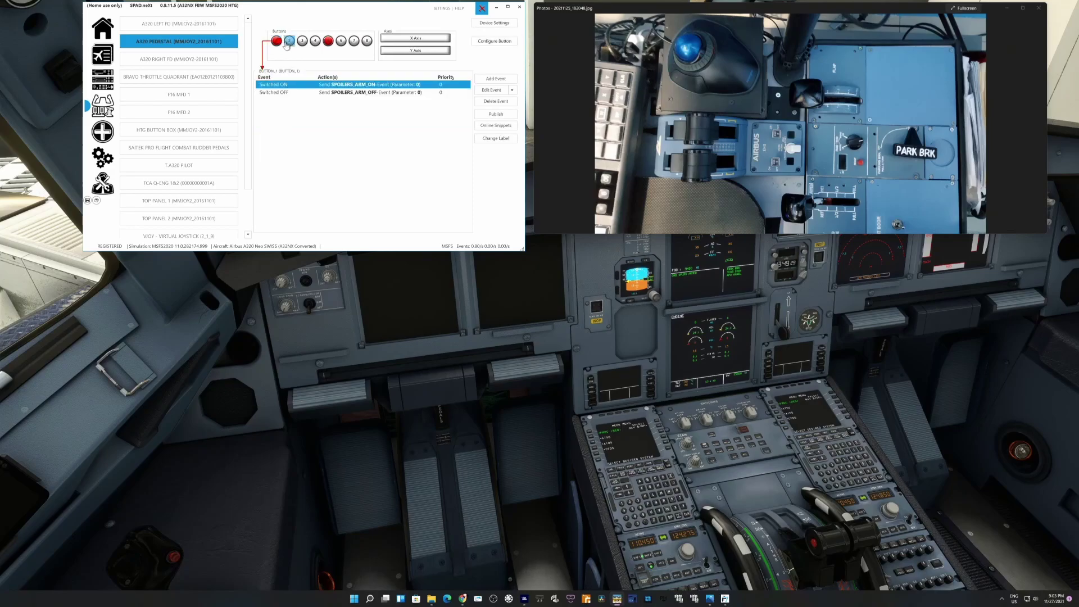
click(342, 42)
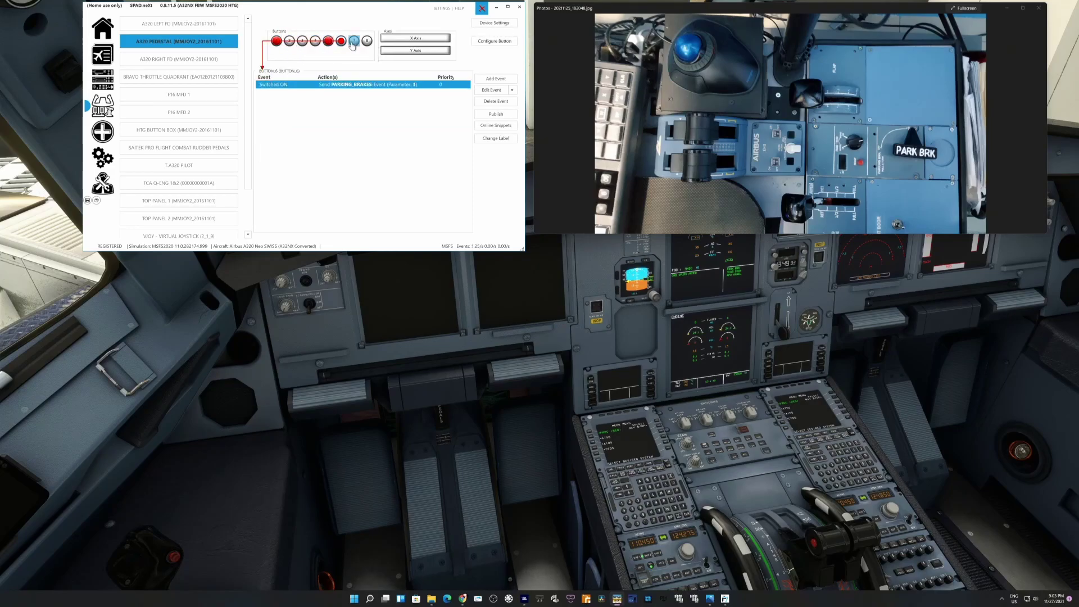
Step: Review the cockpit door lock and door video actions in pedestal button 7's Switched ON and Switched OFF events
click(353, 42)
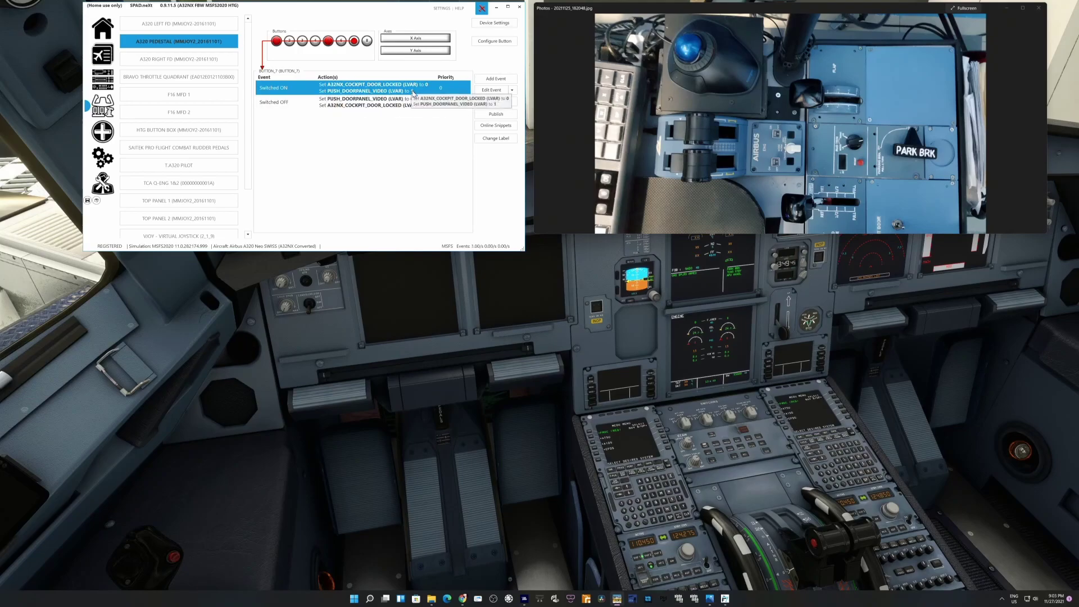
click(490, 89)
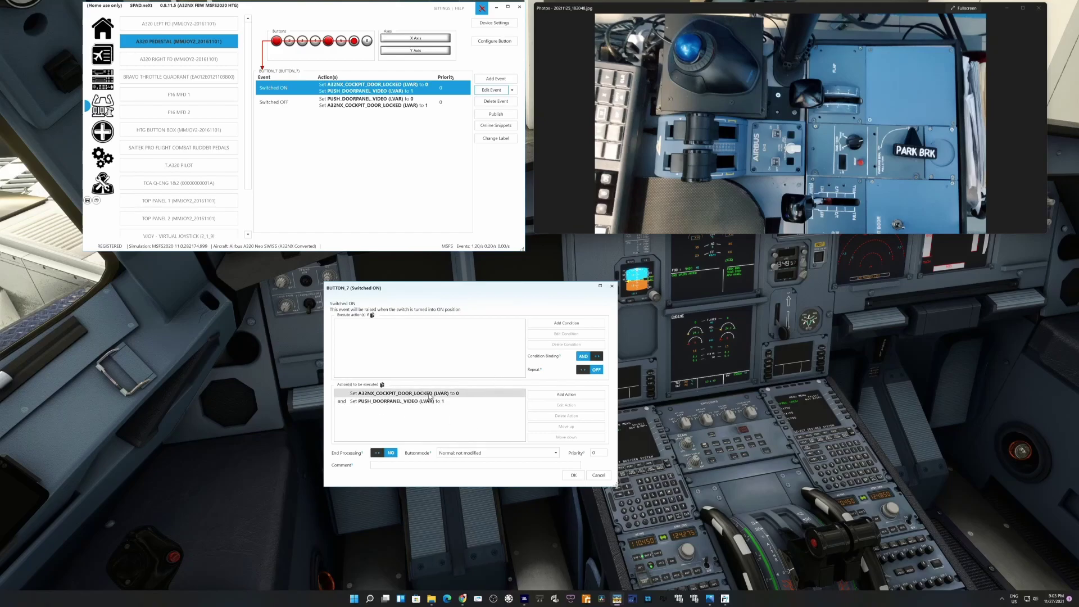
click(598, 475)
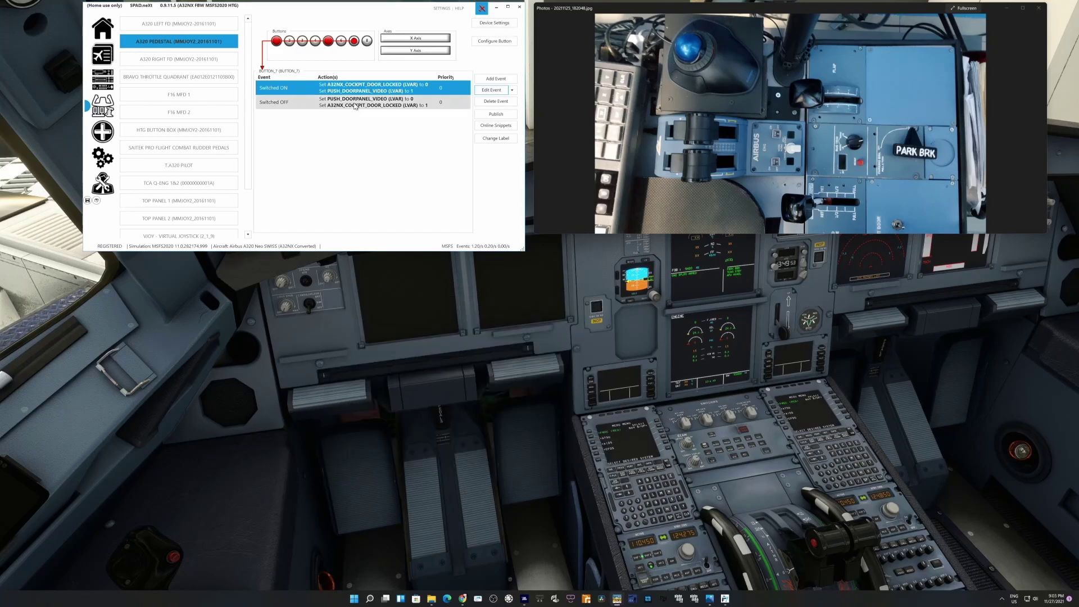
click(356, 105)
click(491, 90)
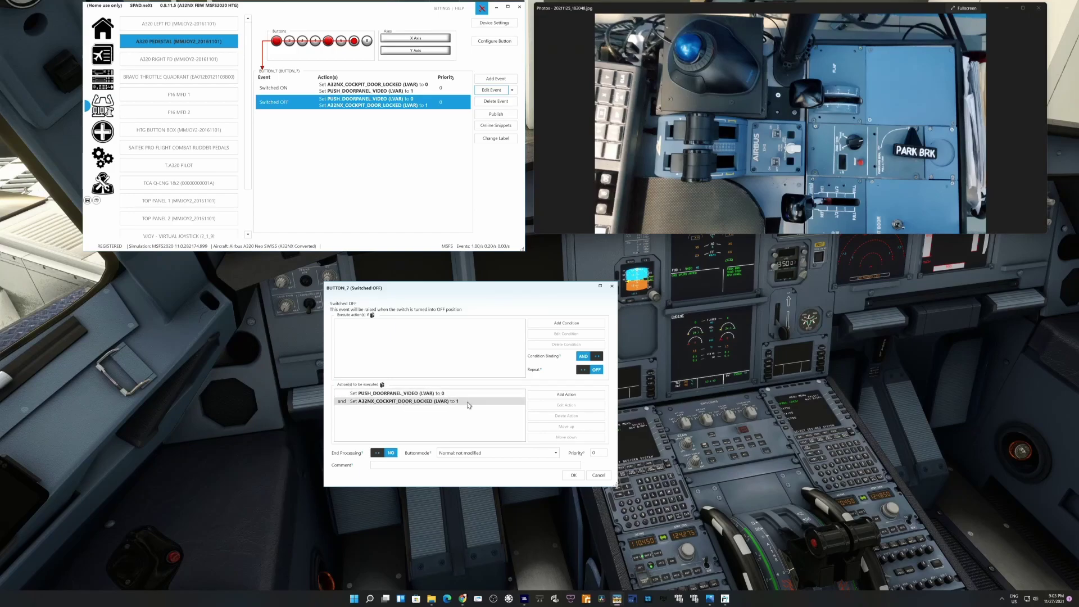
click(596, 476)
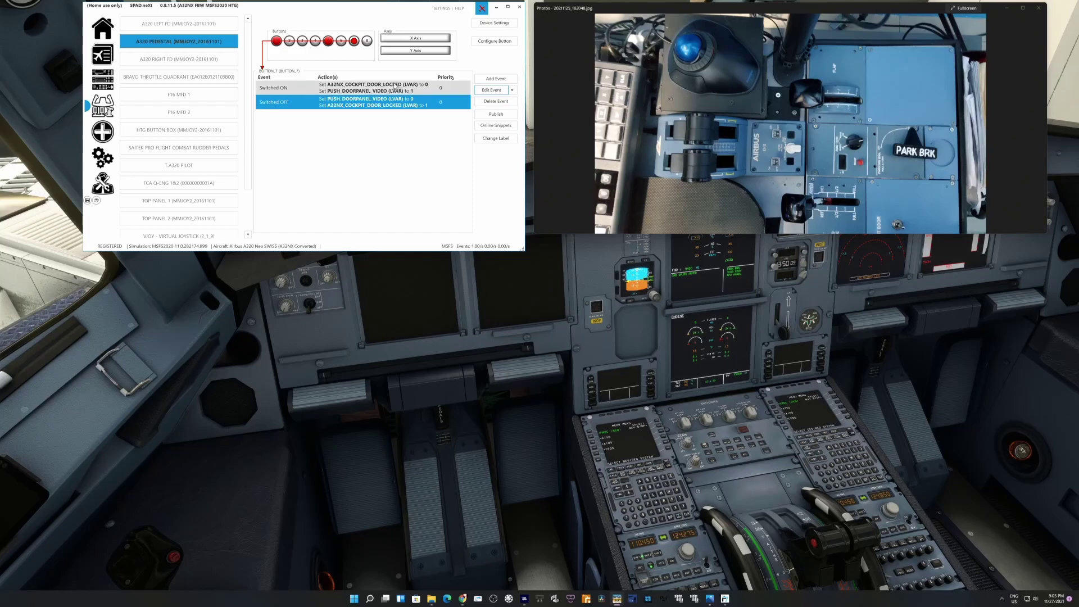
click(288, 91)
click(285, 103)
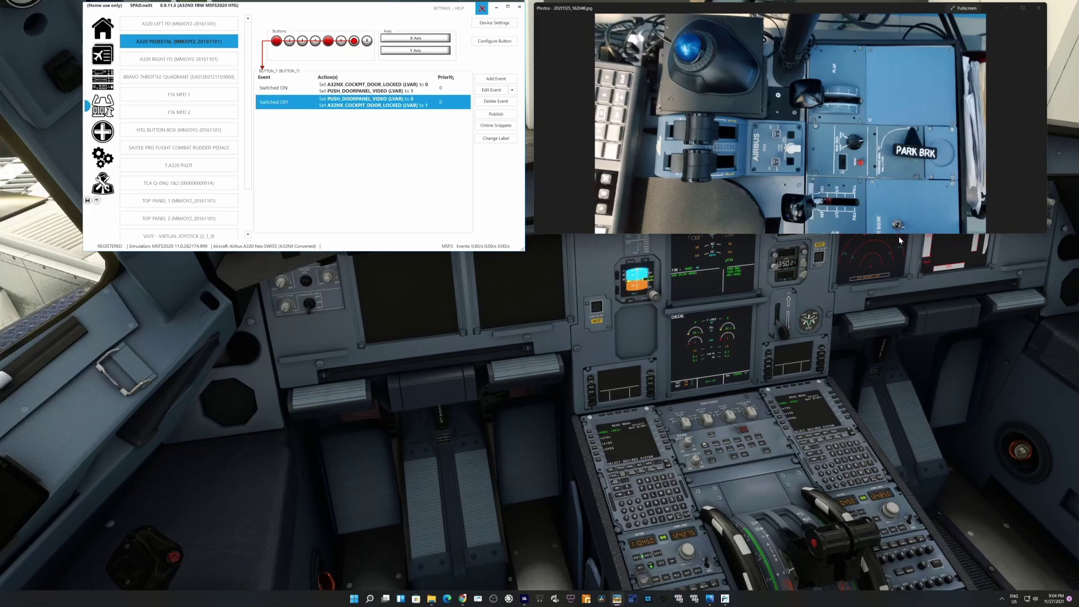
Step: Slightly enlarge the hardware pedestal photo window, and review the events of pedestal buttons 1, 2 and 7
drag(897, 235, 904, 244)
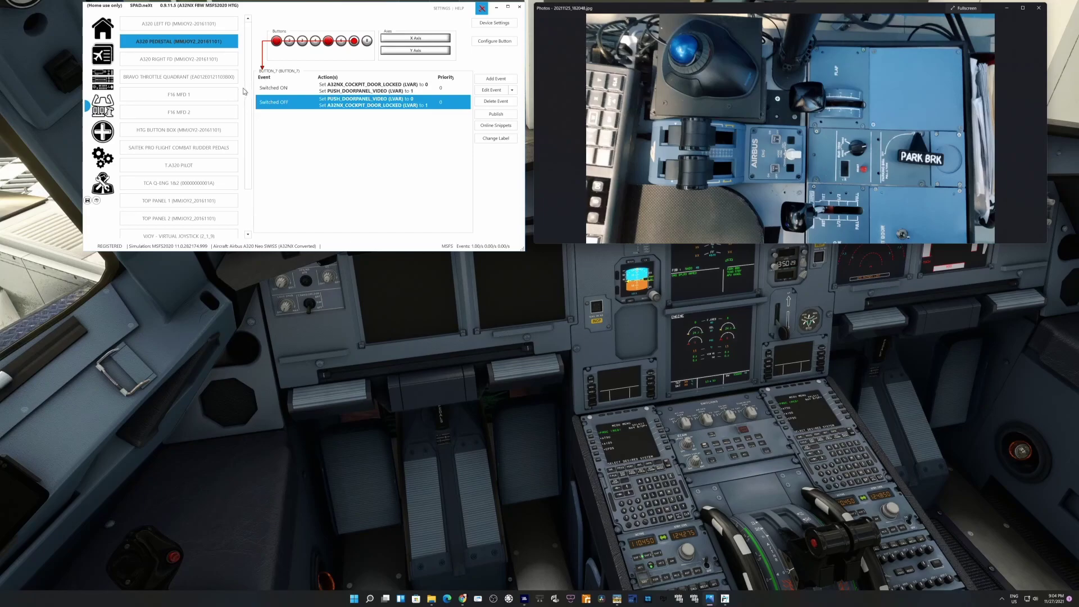
click(276, 42)
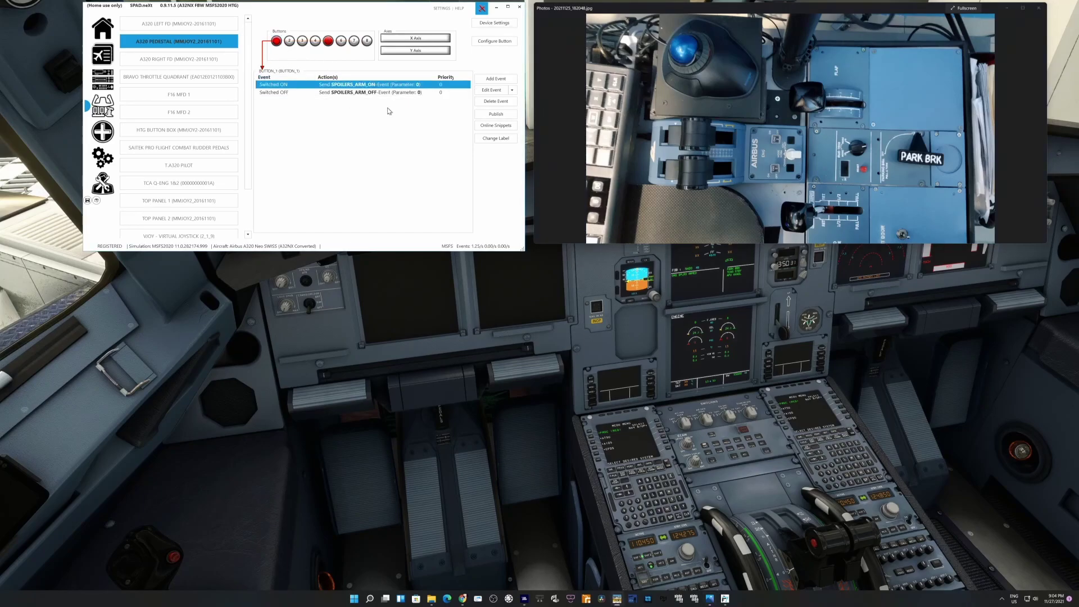
click(288, 43)
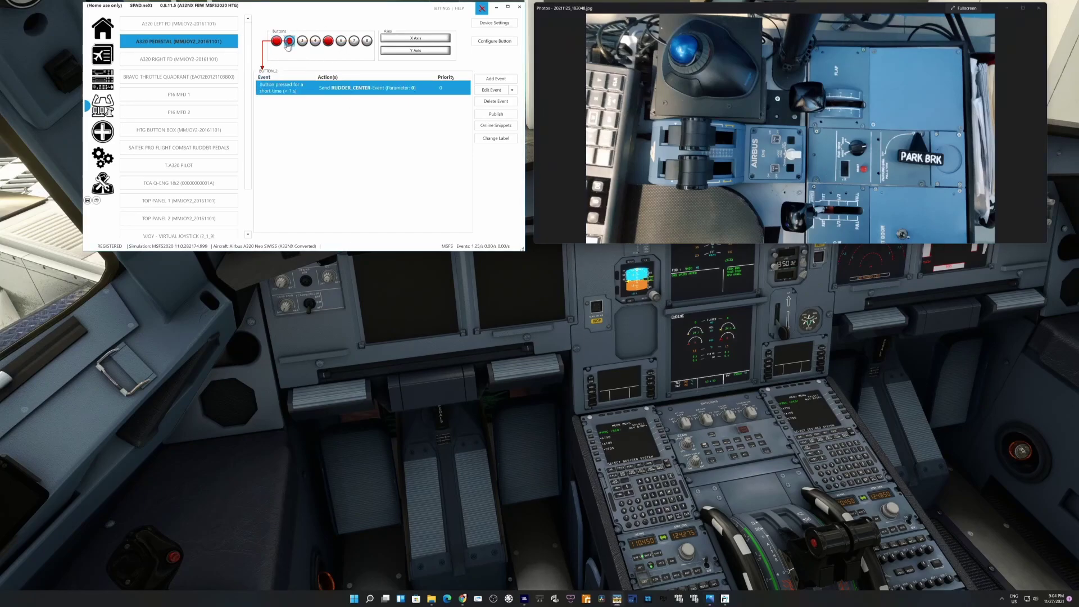
click(367, 44)
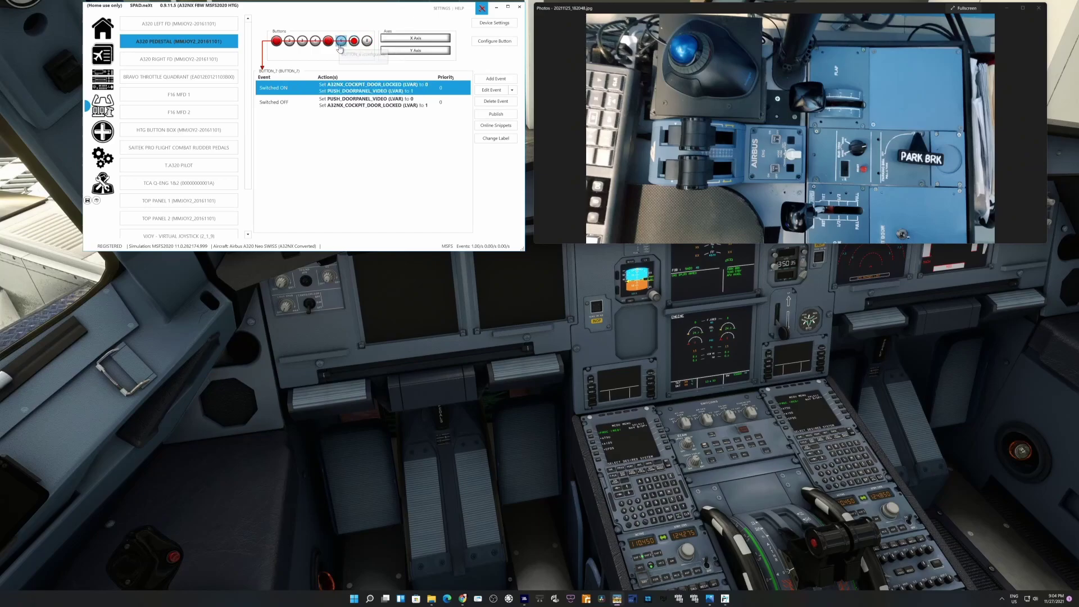
Step: Review the PARKING_BRAKES events of pedestal buttons 5 and 6, including the action details of button 6's Switched ON event
click(340, 44)
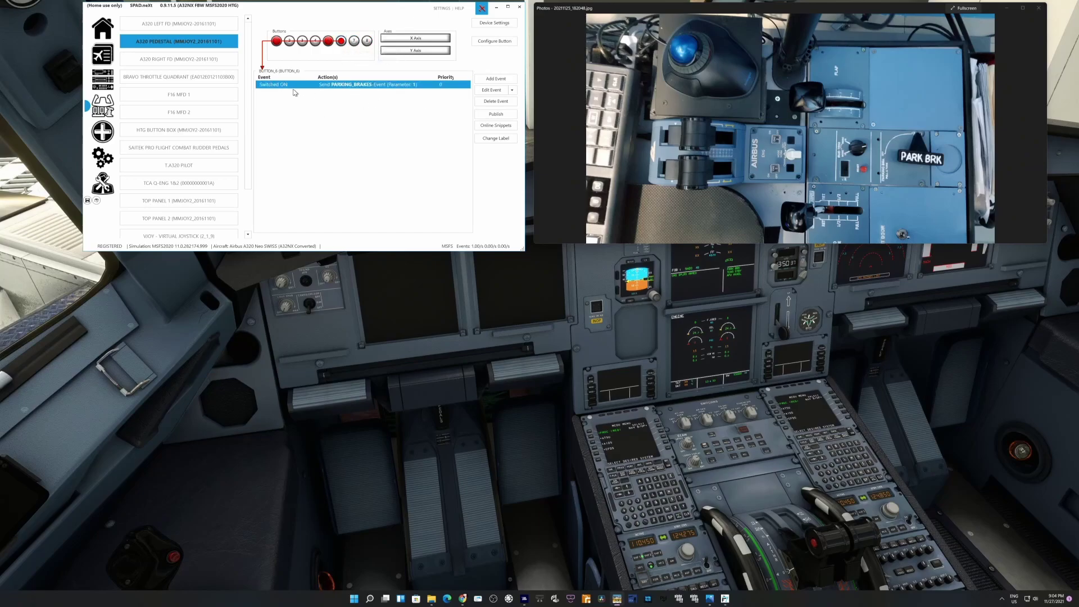
click(328, 41)
click(343, 43)
click(329, 43)
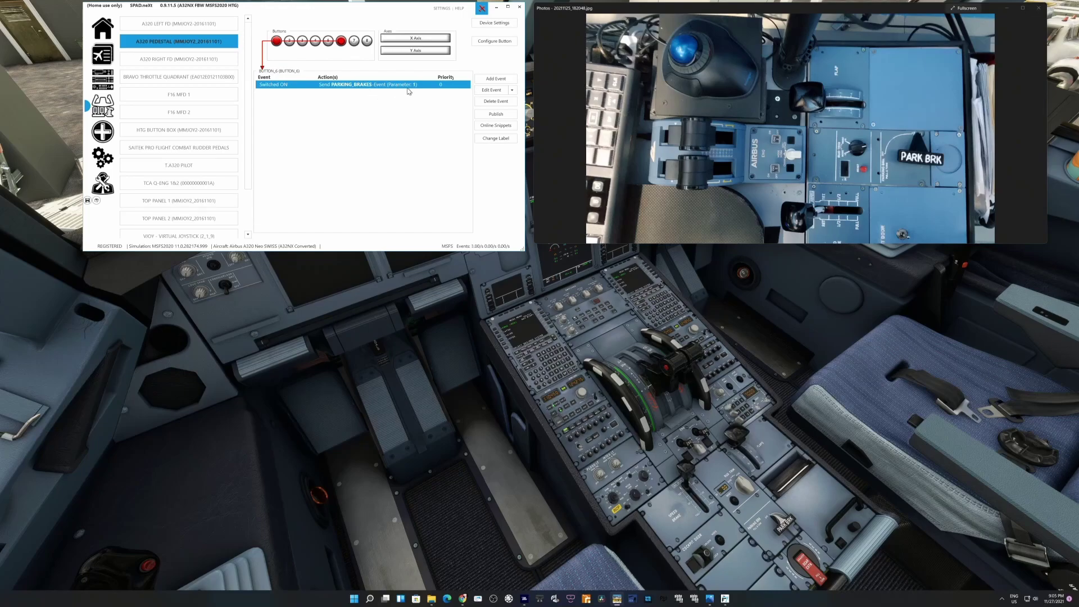
click(502, 90)
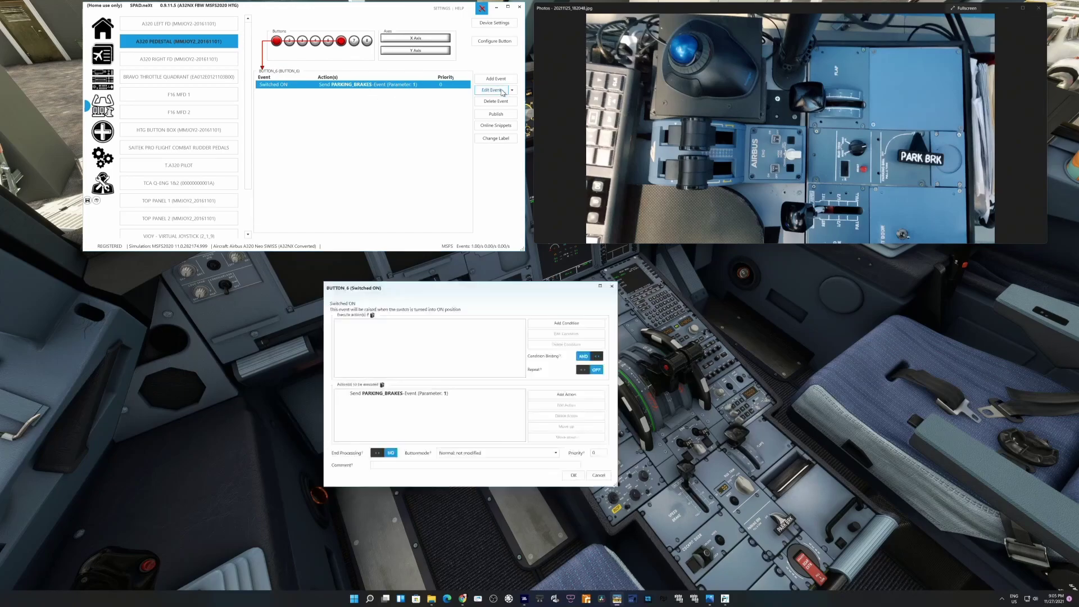
click(599, 475)
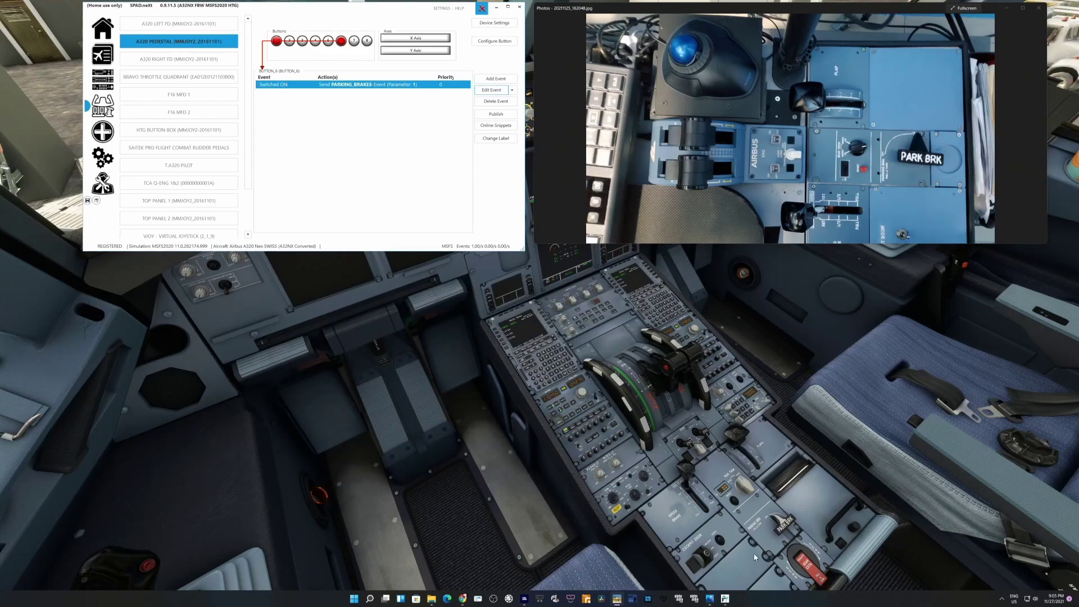
click(328, 42)
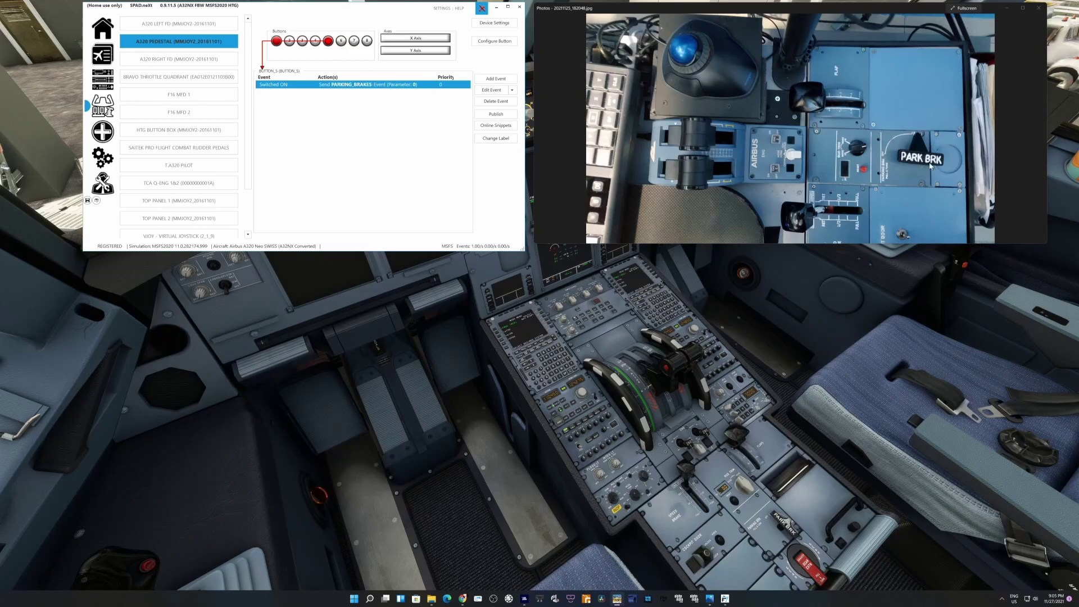
Step: Review the pedestal's flaps configuration on the X axis, the spoiler event on the Y axis, and button 1's spoiler arming events
click(315, 41)
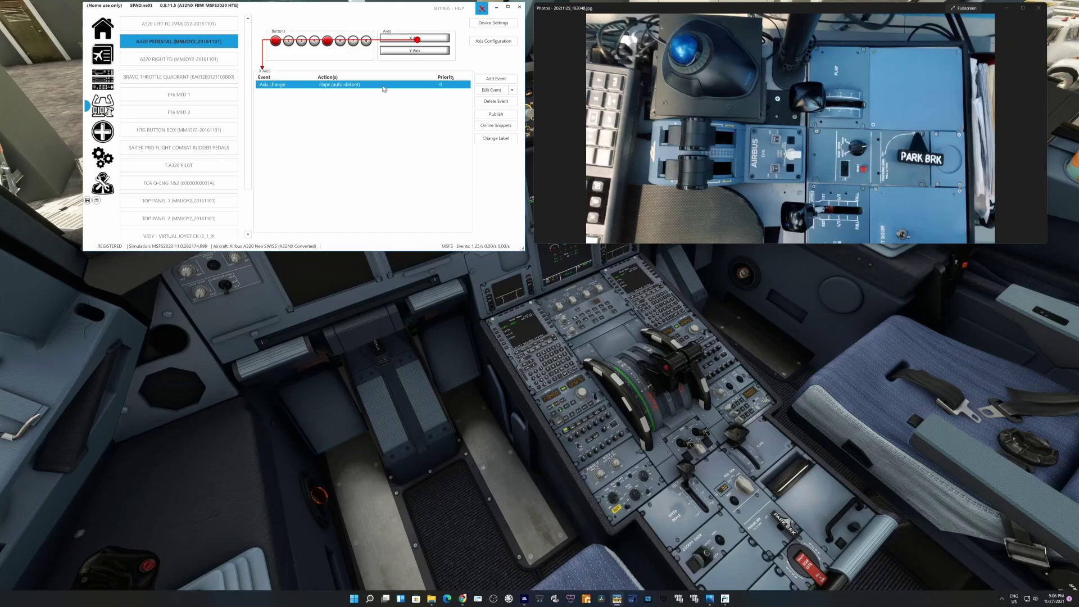
click(477, 90)
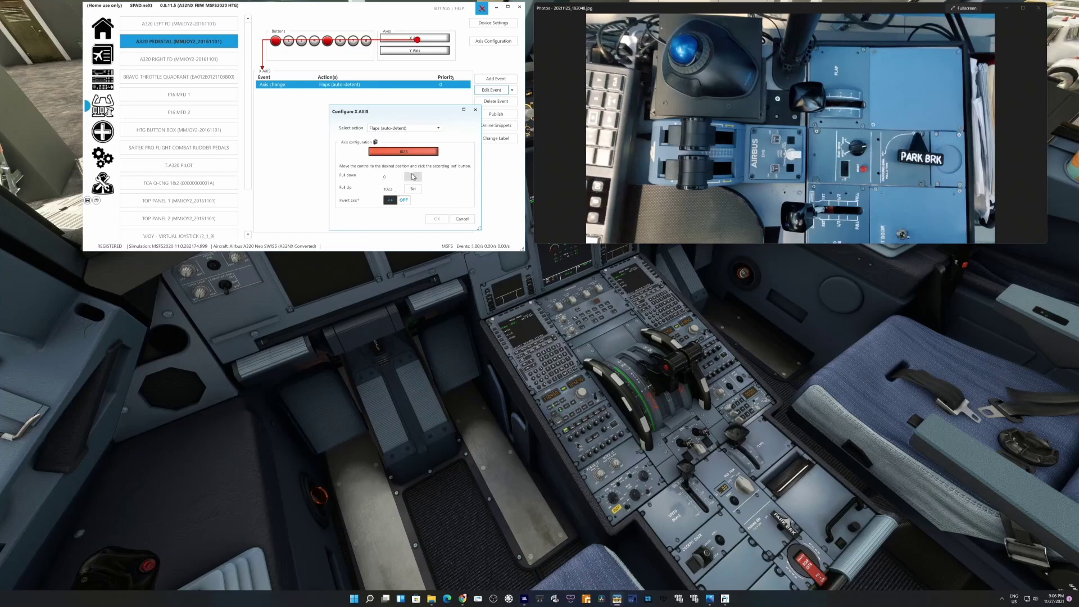
click(461, 220)
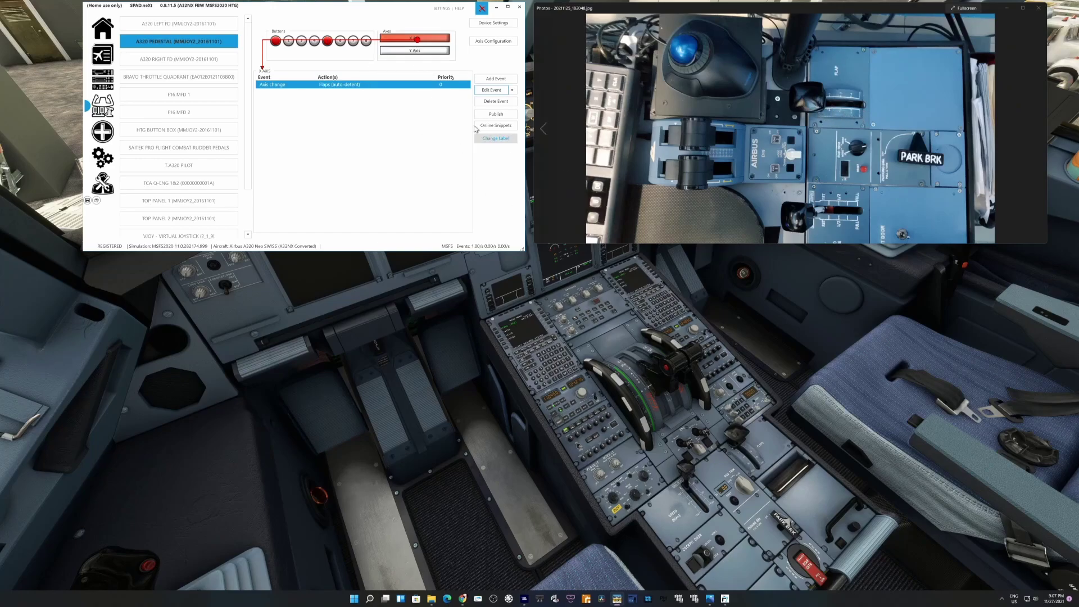
click(424, 55)
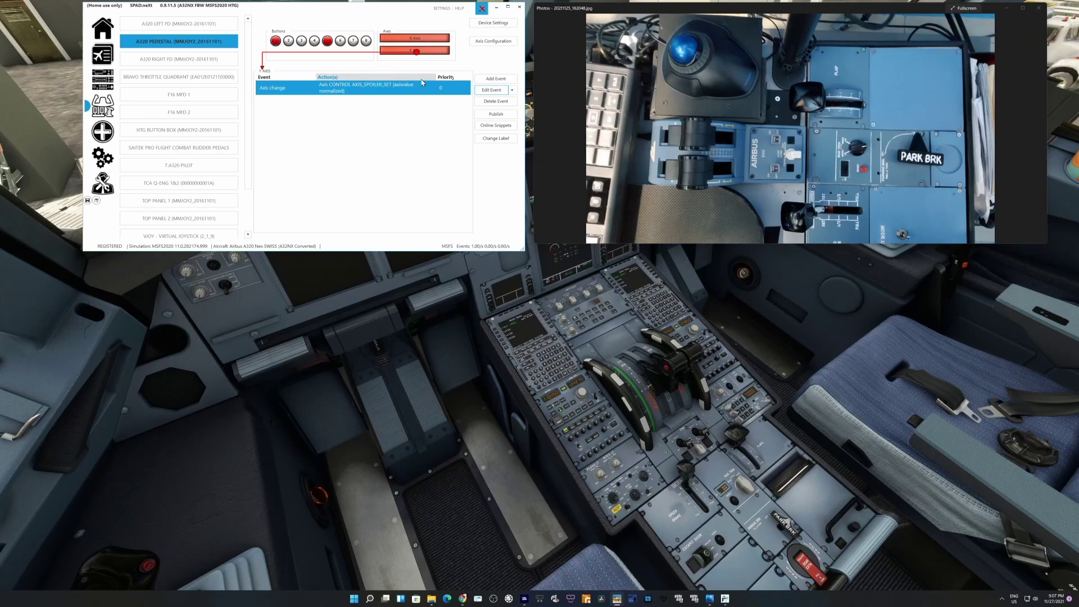
click(276, 40)
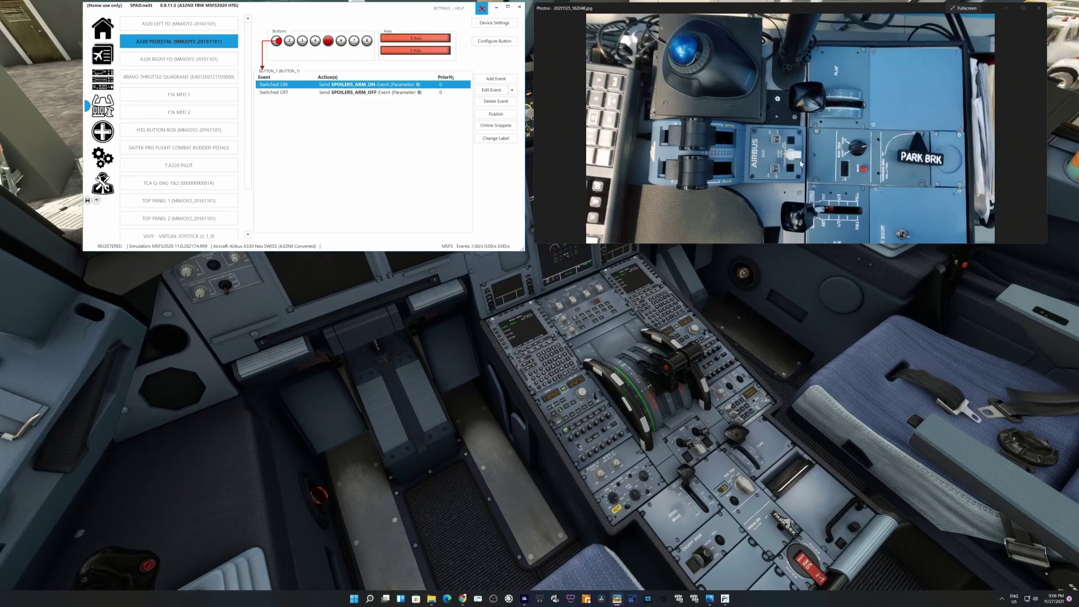
Step: Open the TCA Q-ENG 1&2 device and review the Switched ON and Switched OFF events of the left and right engine switches
click(181, 77)
click(221, 180)
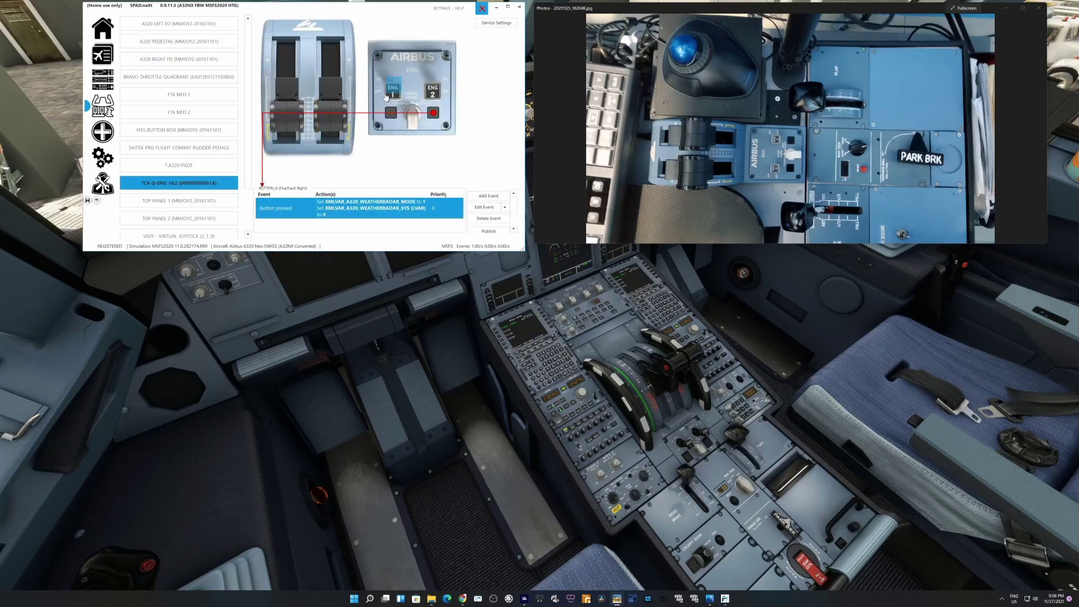
click(393, 90)
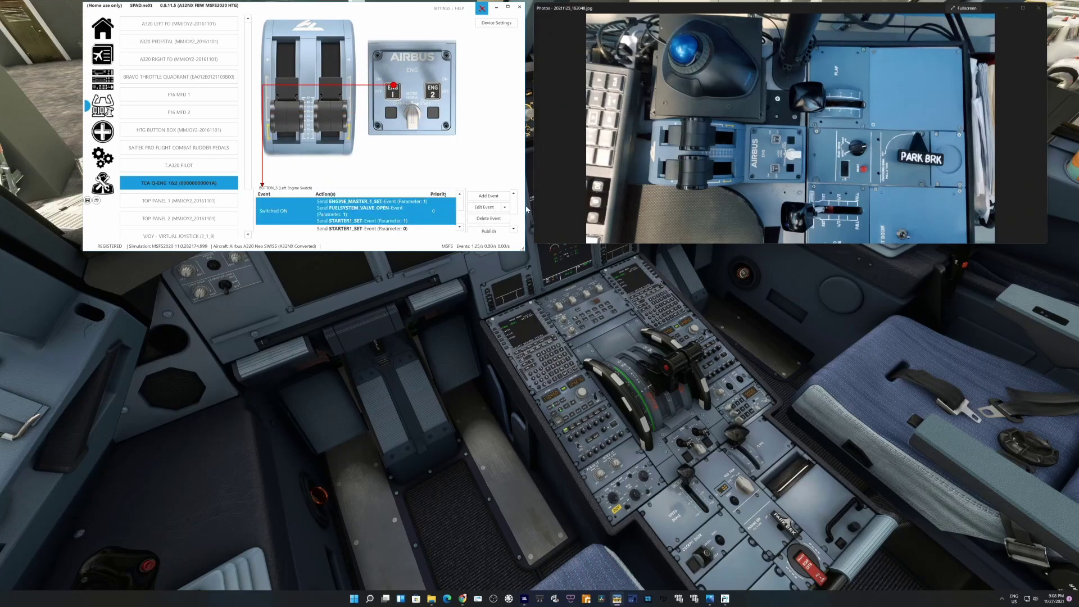
drag(510, 251, 510, 309)
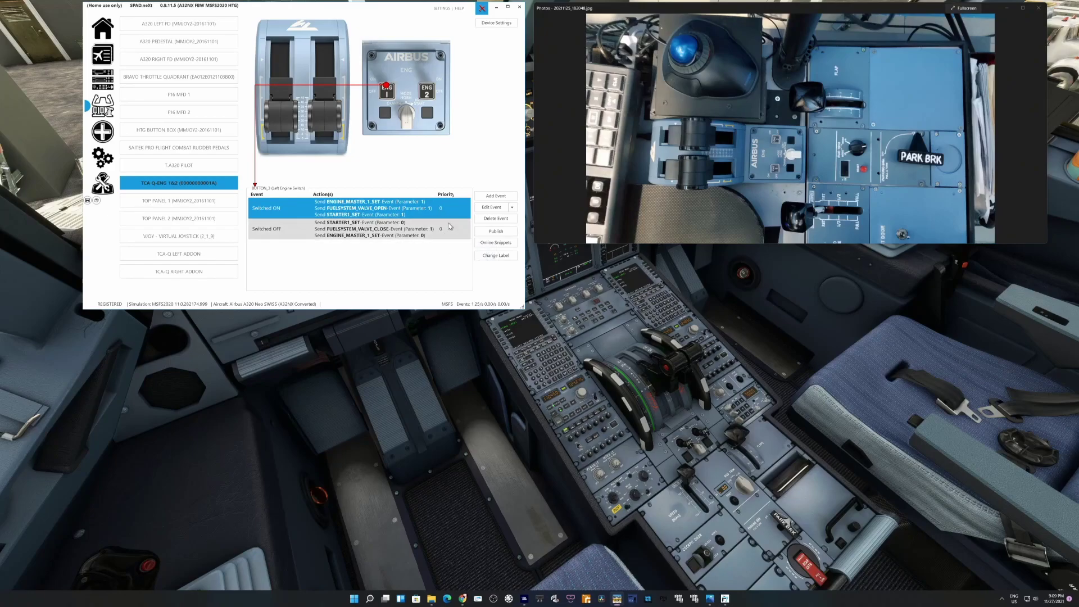
click(428, 93)
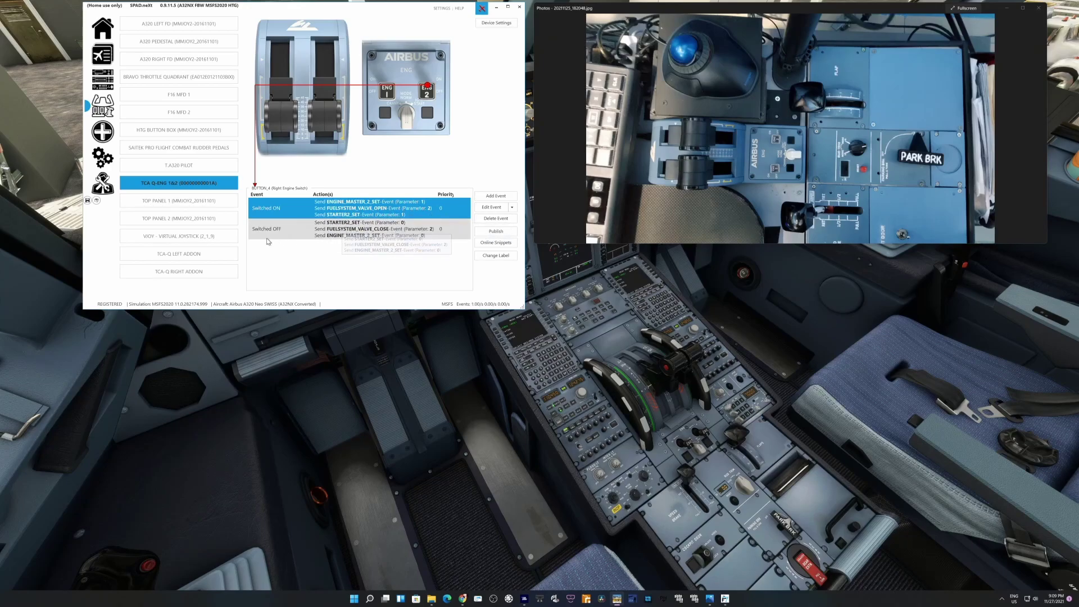
click(304, 226)
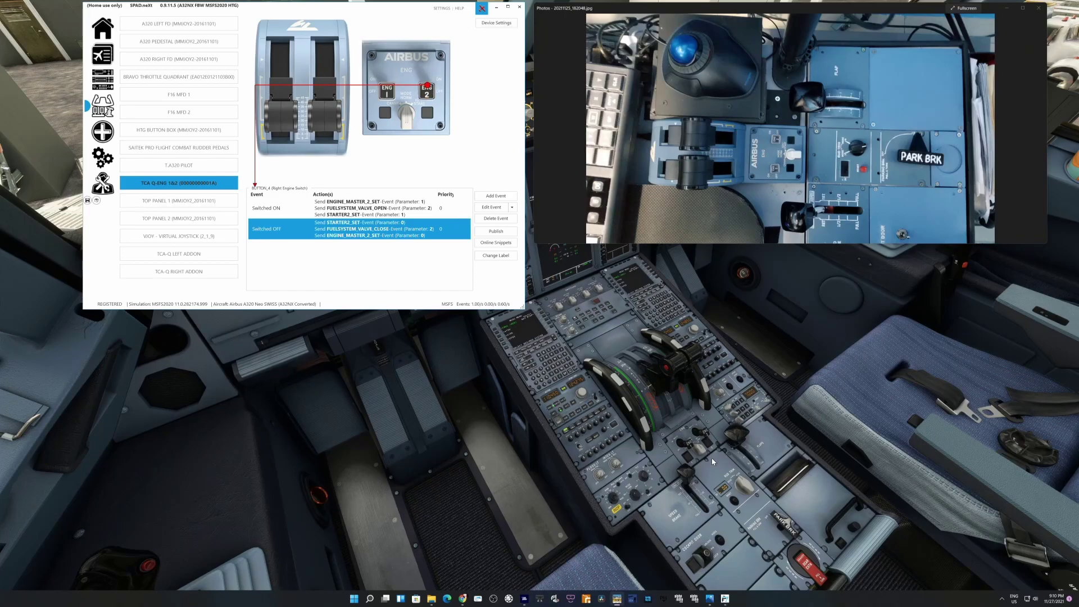
Step: Review the turbine ignition events assigned to the Engine Mode selector's Crank, Norm and Ignition positions
click(412, 120)
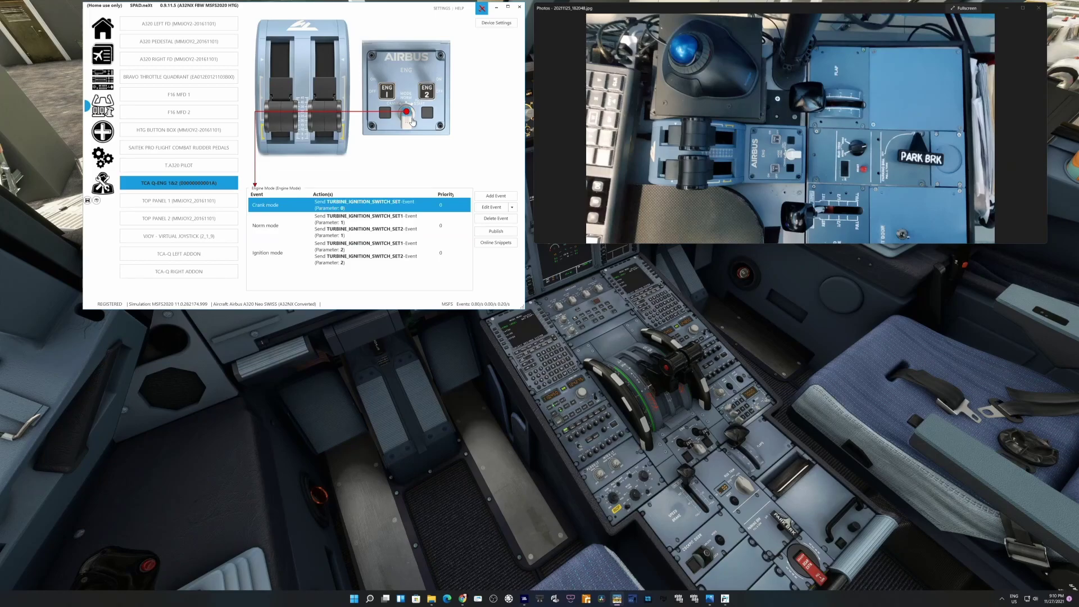
mouse_move(362, 205)
mouse_down()
mouse_move(362, 236)
mouse_move(344, 222)
mouse_move(333, 241)
mouse_move(314, 240)
mouse_move(335, 222)
mouse_move(385, 222)
mouse_move(331, 214)
mouse_move(359, 198)
mouse_up()
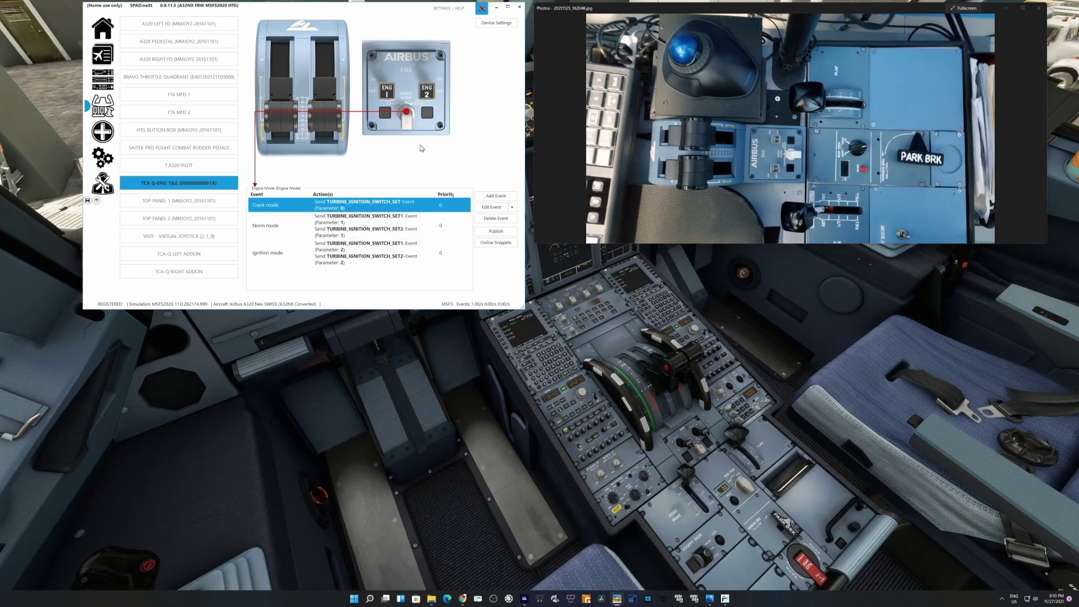
drag(342, 204, 367, 206)
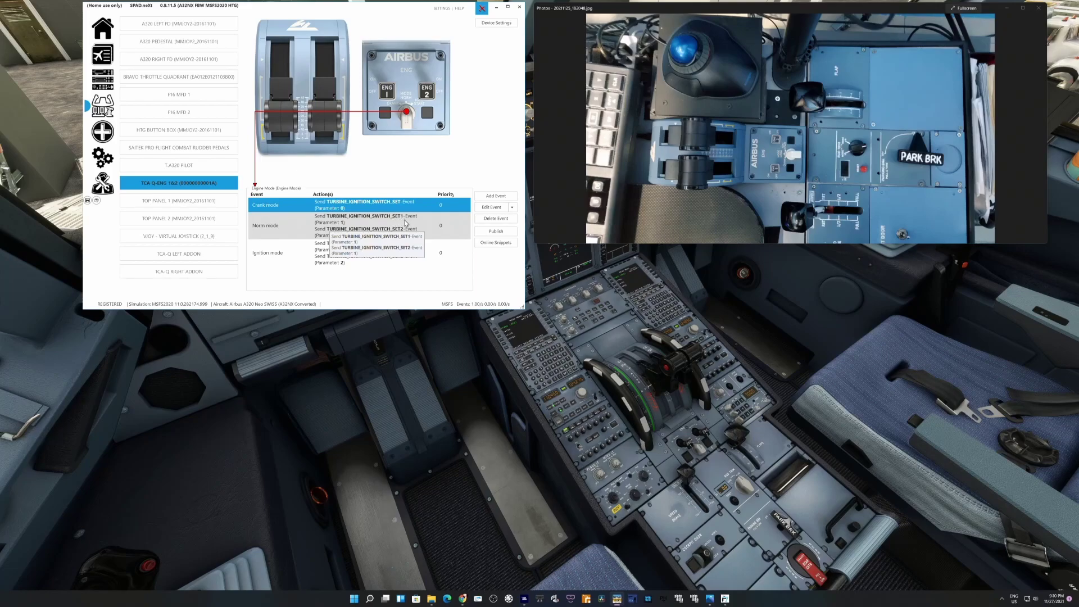
drag(345, 221, 334, 338)
drag(324, 210, 399, 237)
click(299, 227)
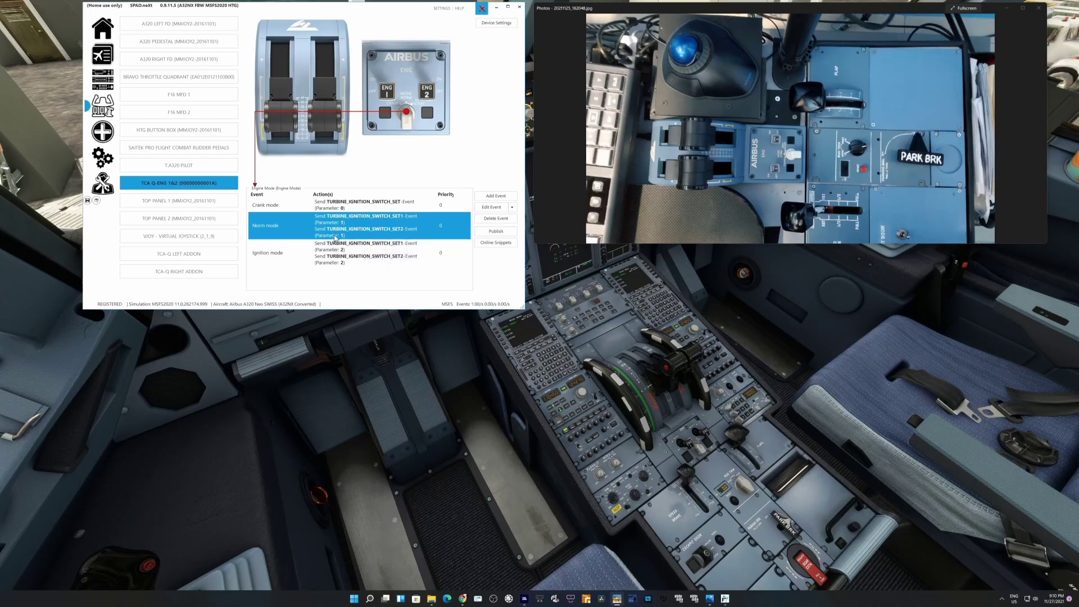
click(395, 250)
drag(395, 250, 449, 236)
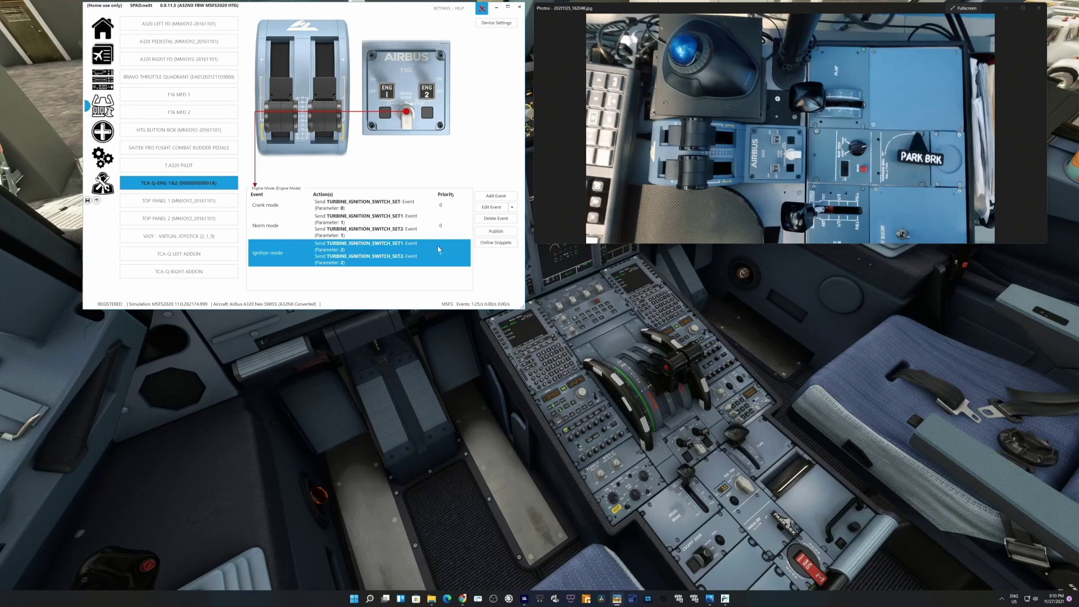
Step: Inspect the action details of the Crank, Norm and Ignition mode events one by one, closing each without changes
click(442, 204)
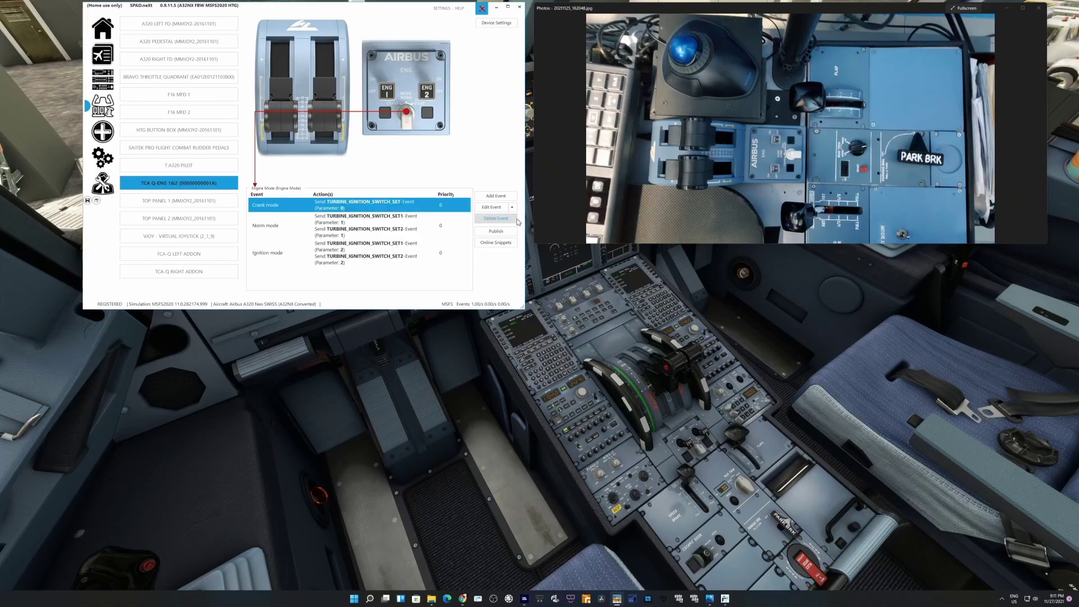
click(492, 207)
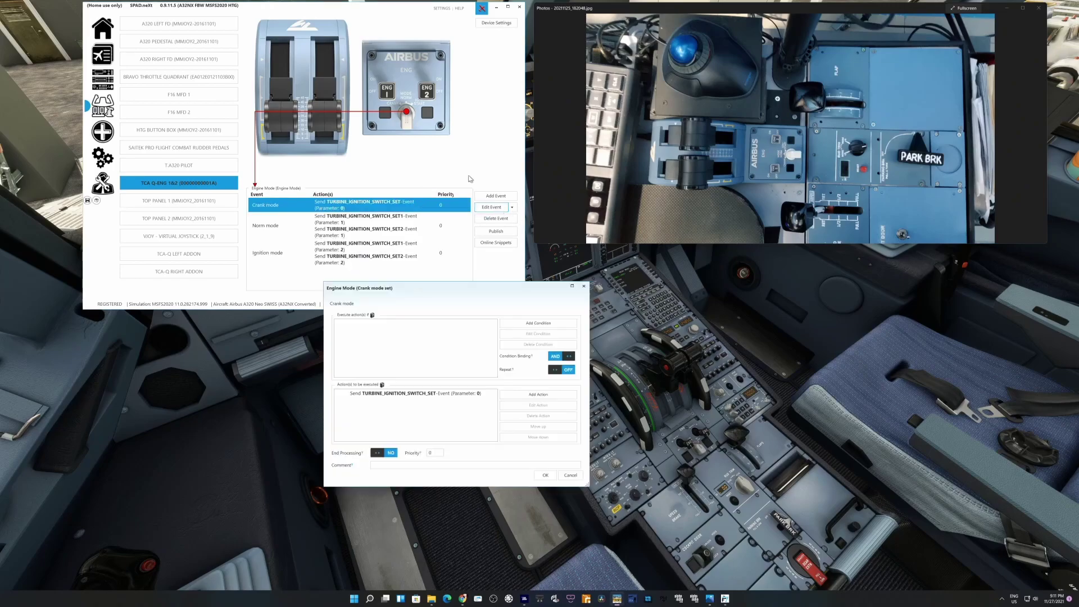
click(571, 475)
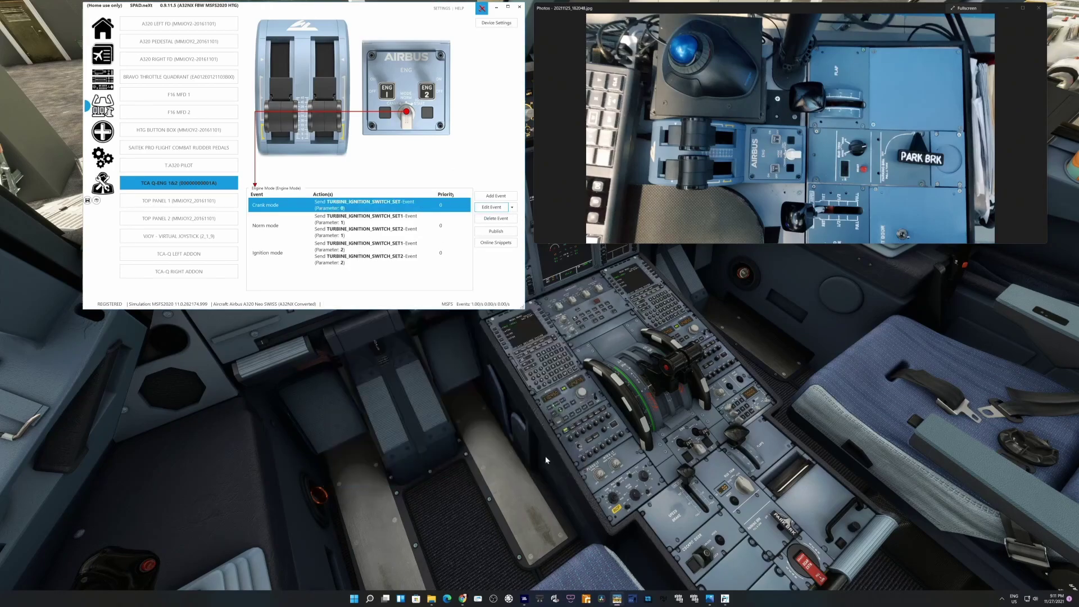
click(379, 232)
click(381, 246)
click(396, 225)
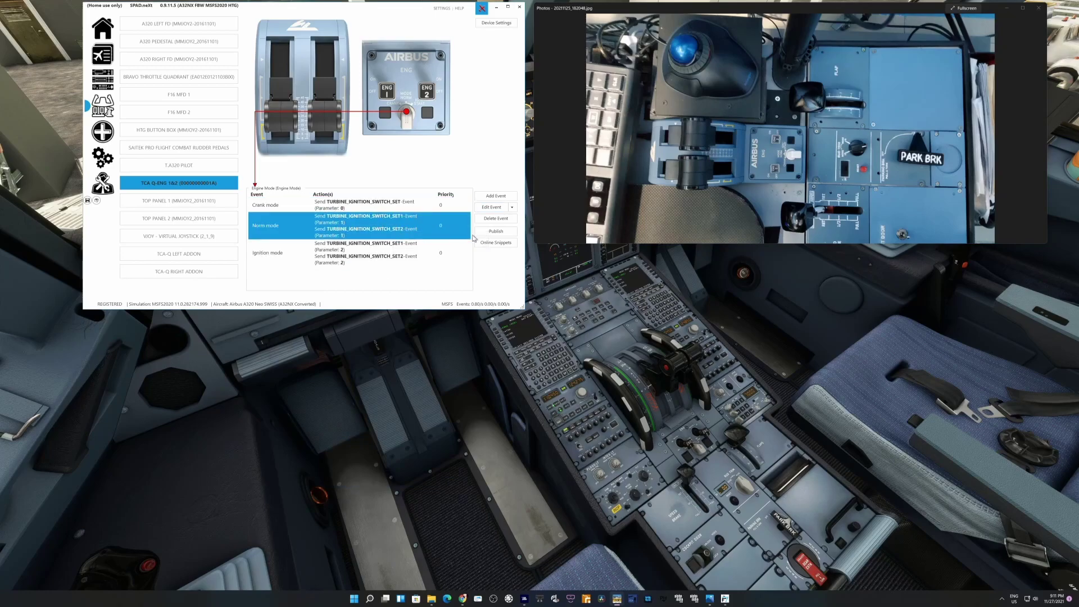
click(491, 206)
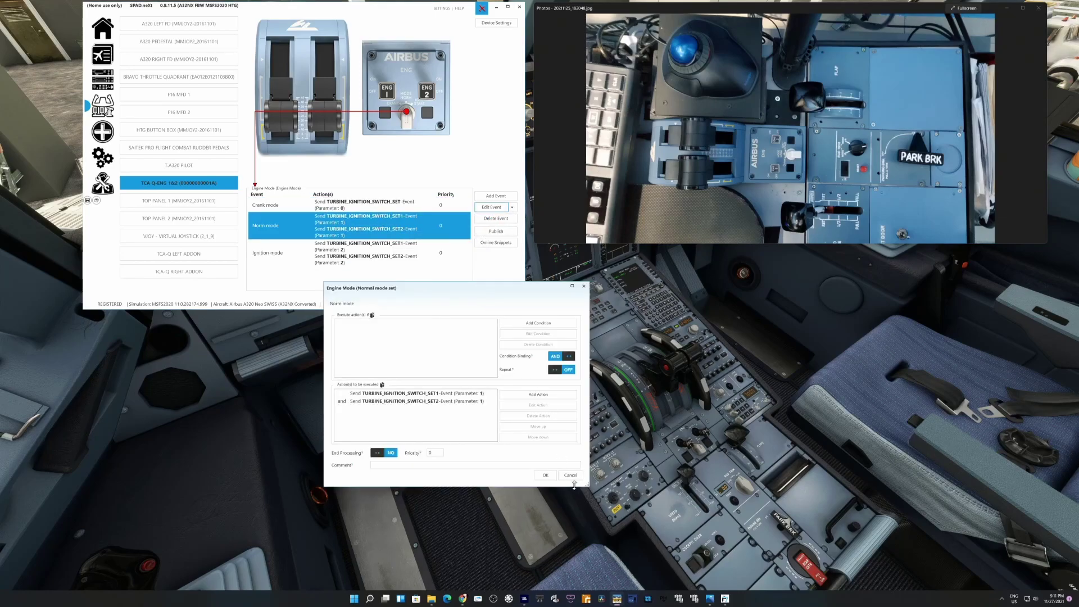
click(570, 476)
key(Down)
click(494, 209)
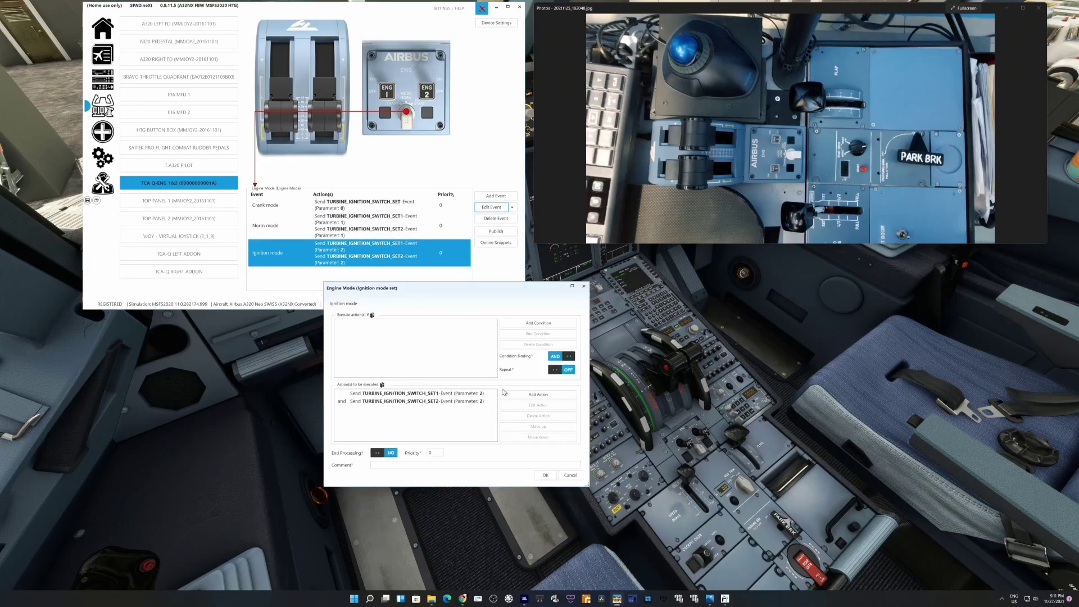
click(570, 476)
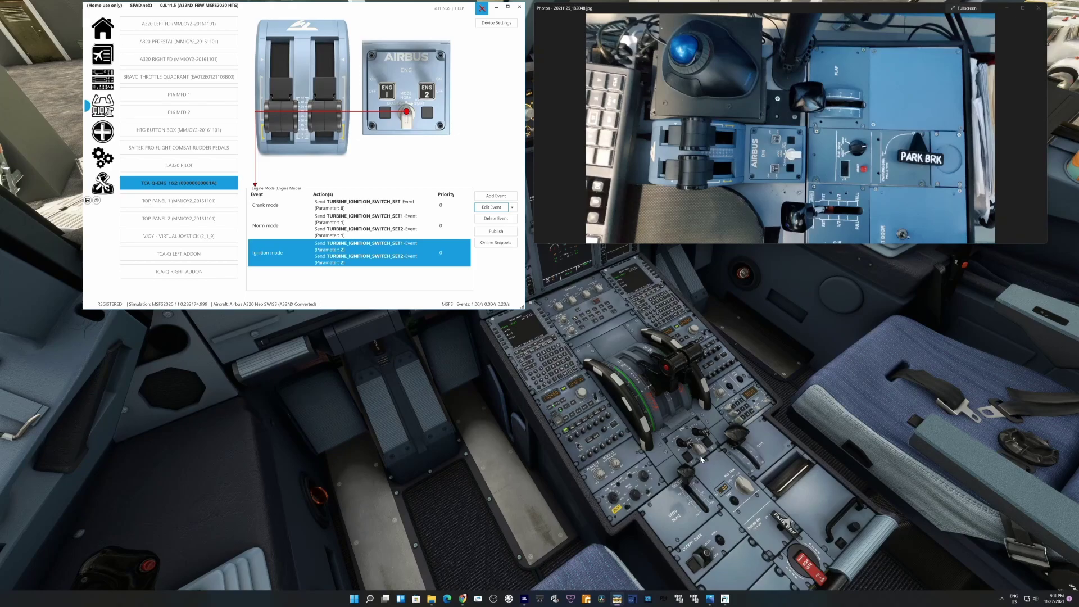
Step: Return to the A320 PEDESTAL device and review the events assigned to buttons 6 and 8
key(alt+1)
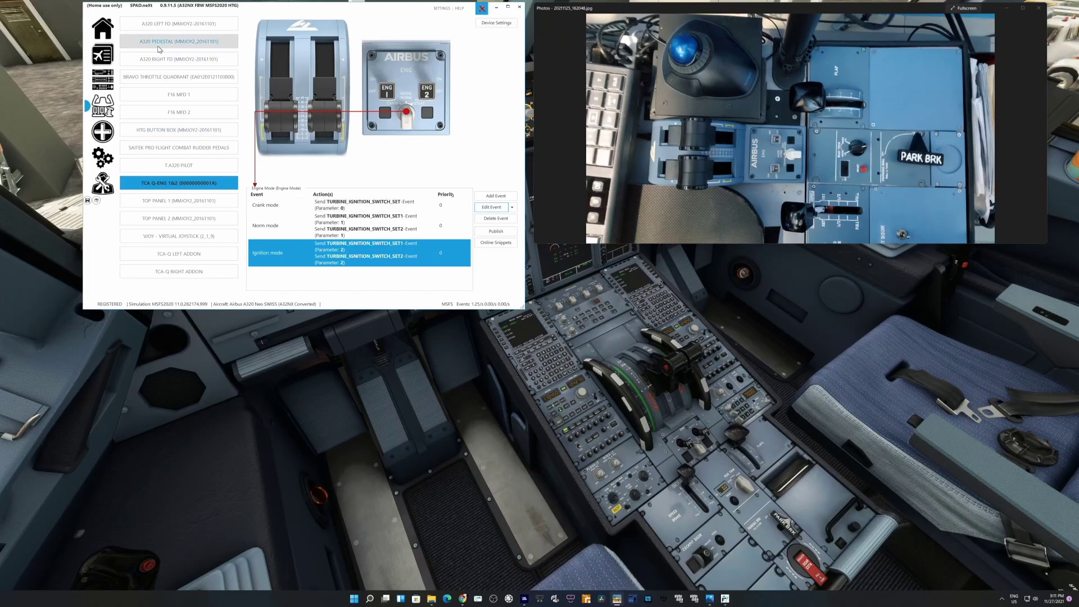
click(179, 41)
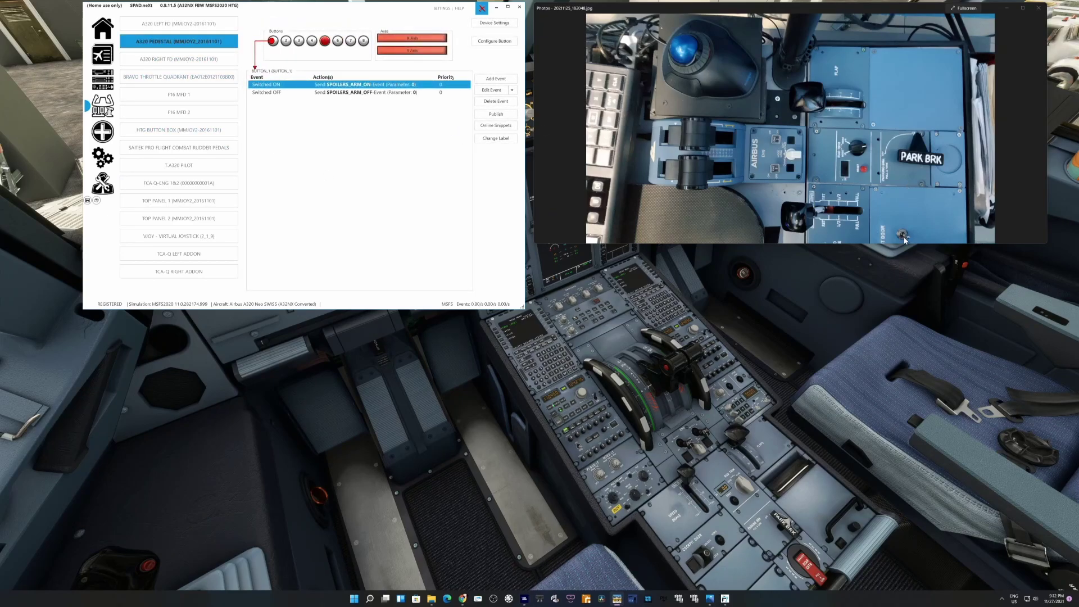
click(351, 41)
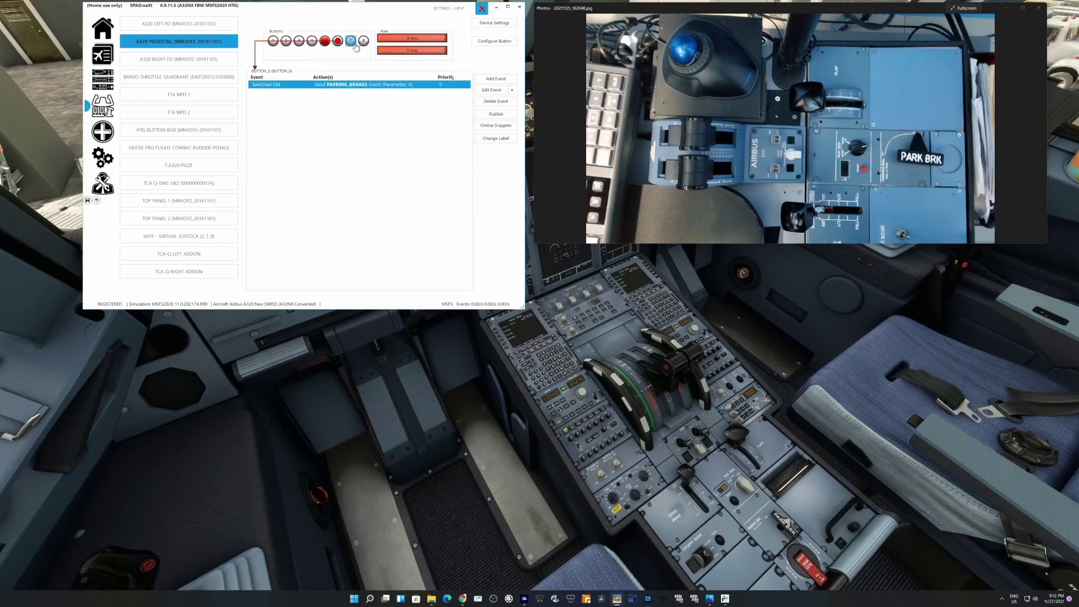
click(363, 41)
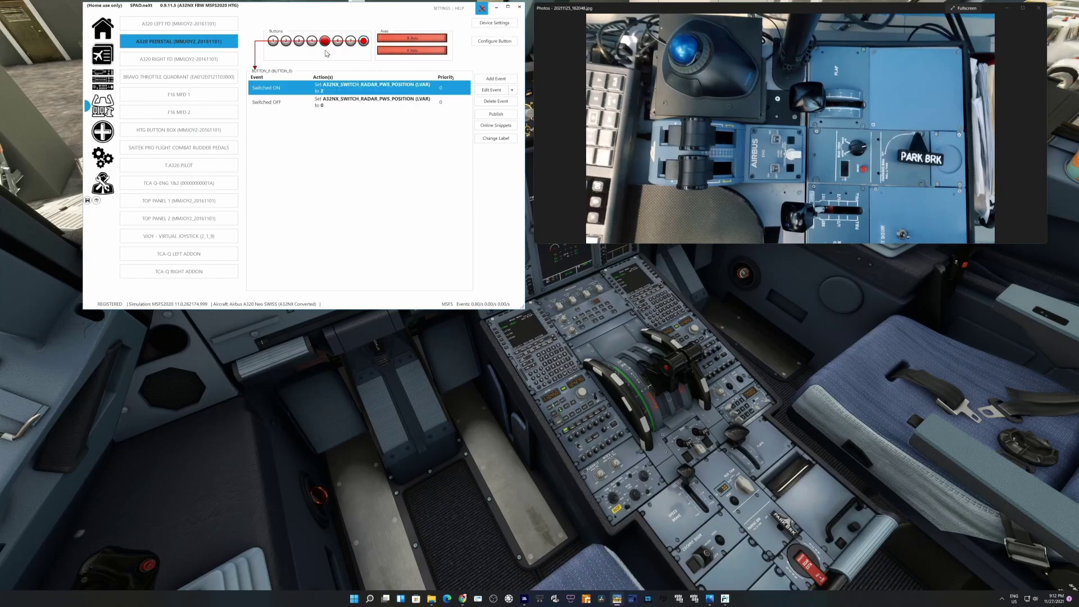